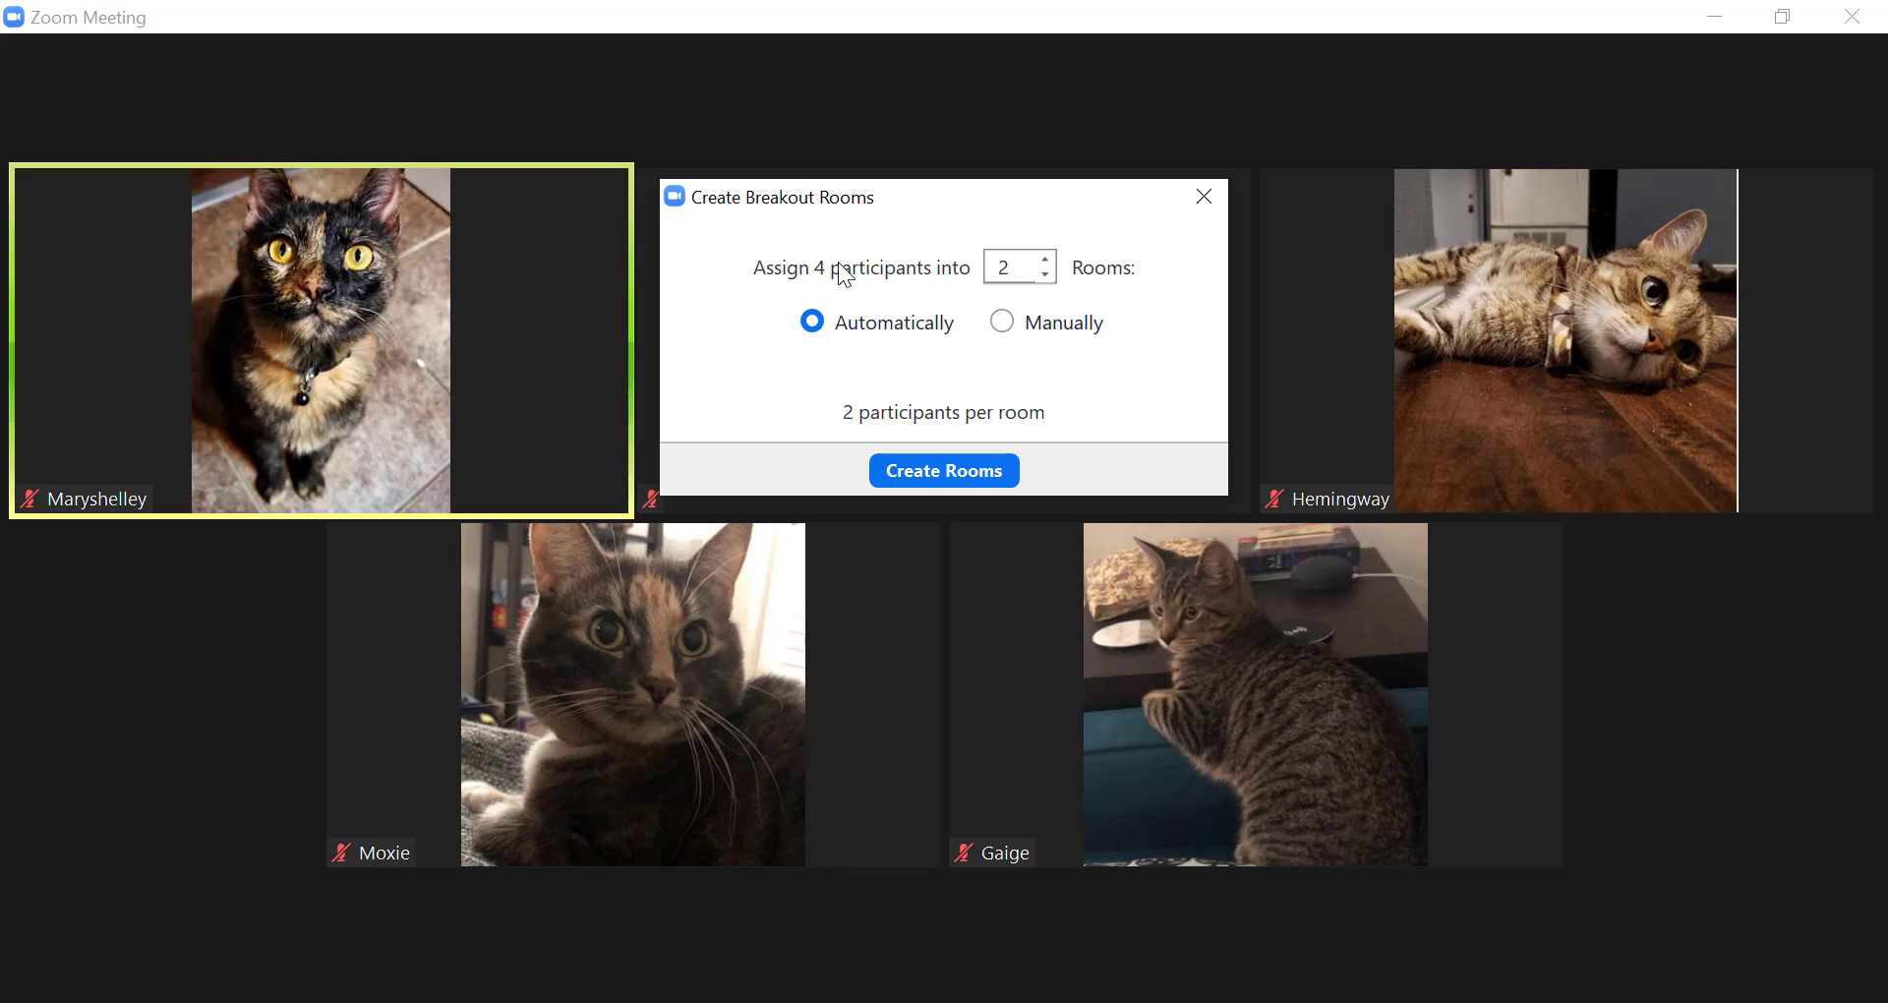
Step: Create two breakout rooms with the four participants assigned automatically
{"action": "left_click", "coordinate": [1041, 339]}
{"action": "left_click", "coordinate": [873, 321]}
{"action": "left_click", "coordinate": [959, 481]}
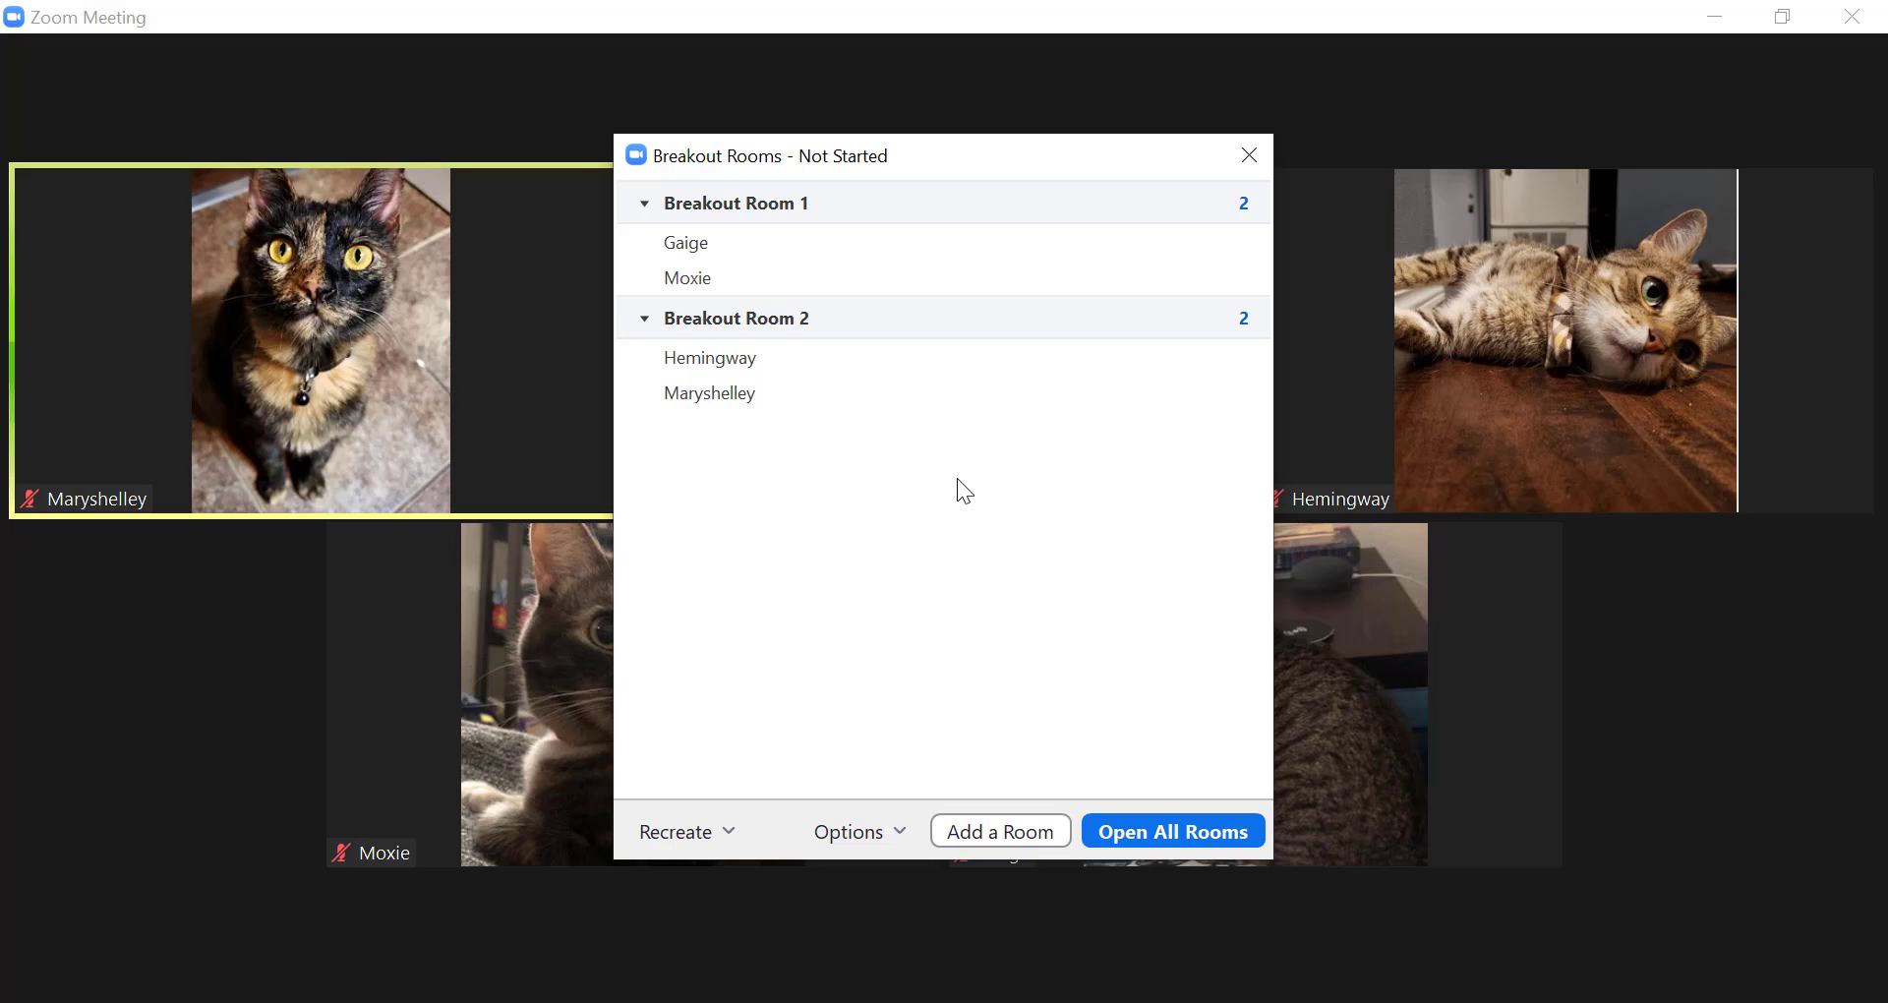
Step: Exchange the first participant of Breakout Room 1 with the first participant of Breakout Room 2
{"action": "mouse_move", "coordinate": [907, 257]}
{"action": "mouse_move", "coordinate": [1195, 295]}
{"action": "mouse_move", "coordinate": [1224, 247]}
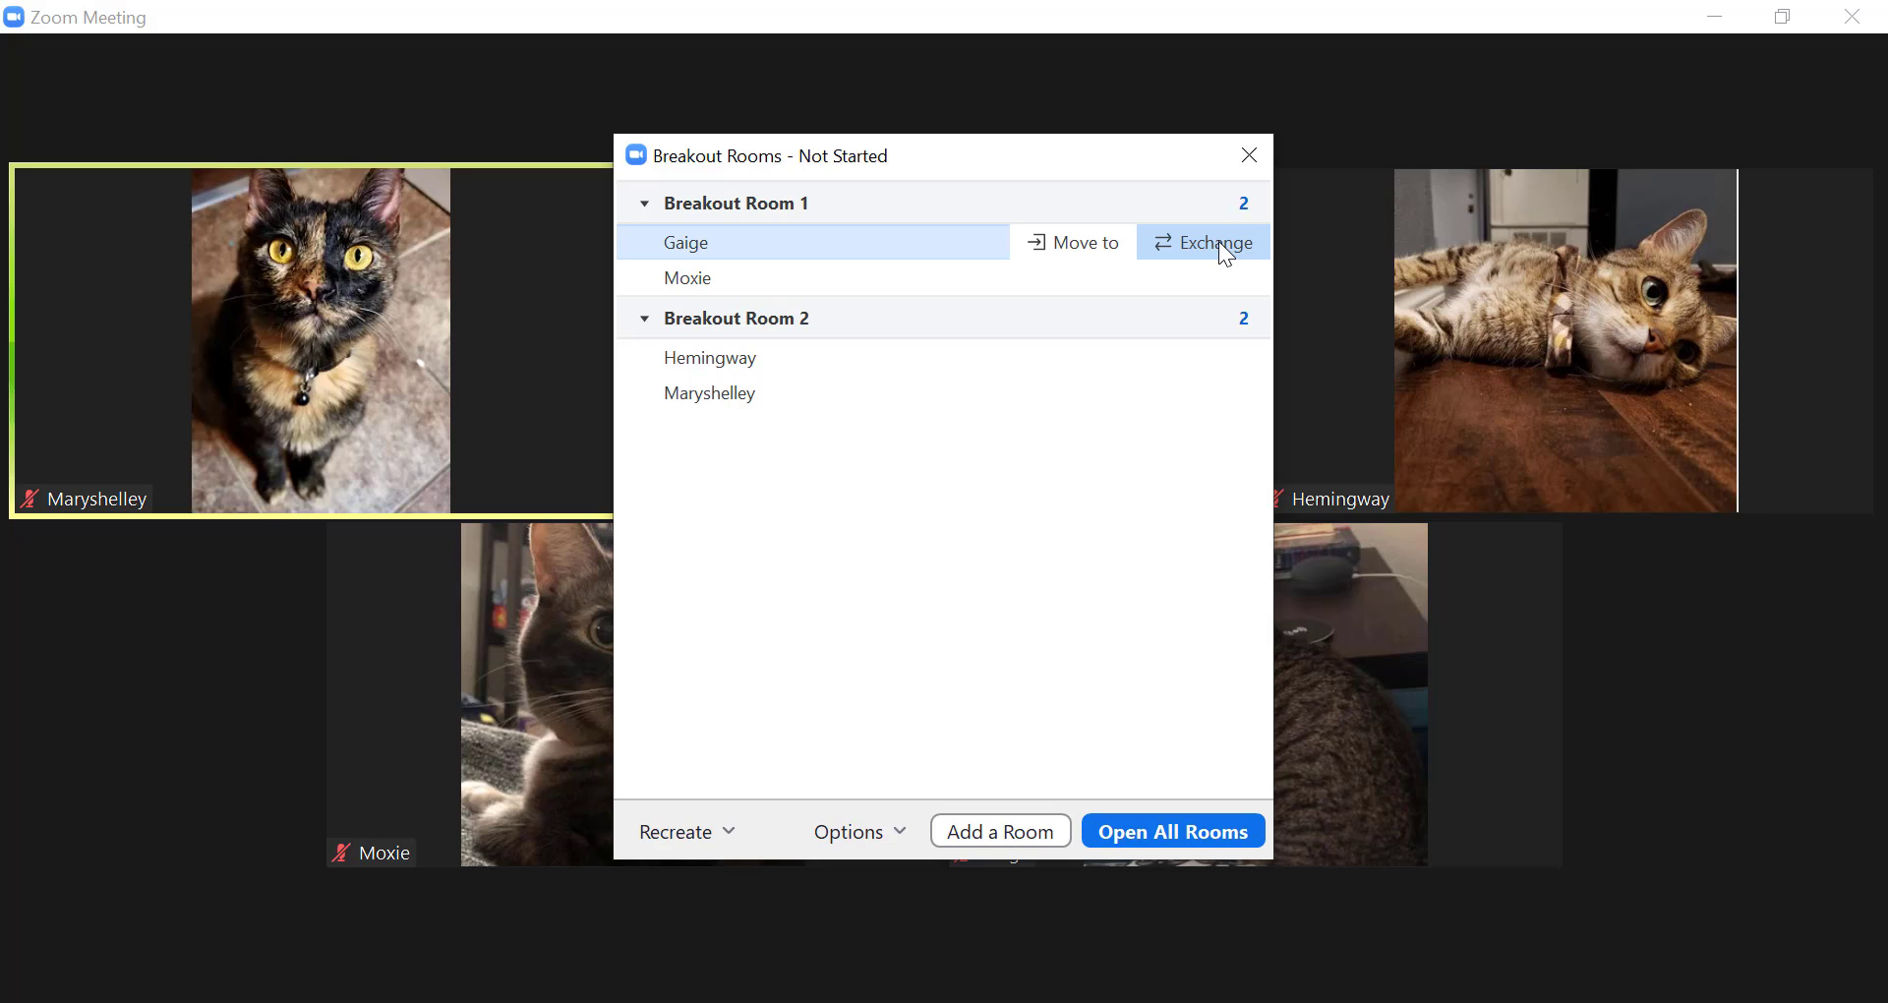
{"action": "left_click", "coordinate": [1218, 243]}
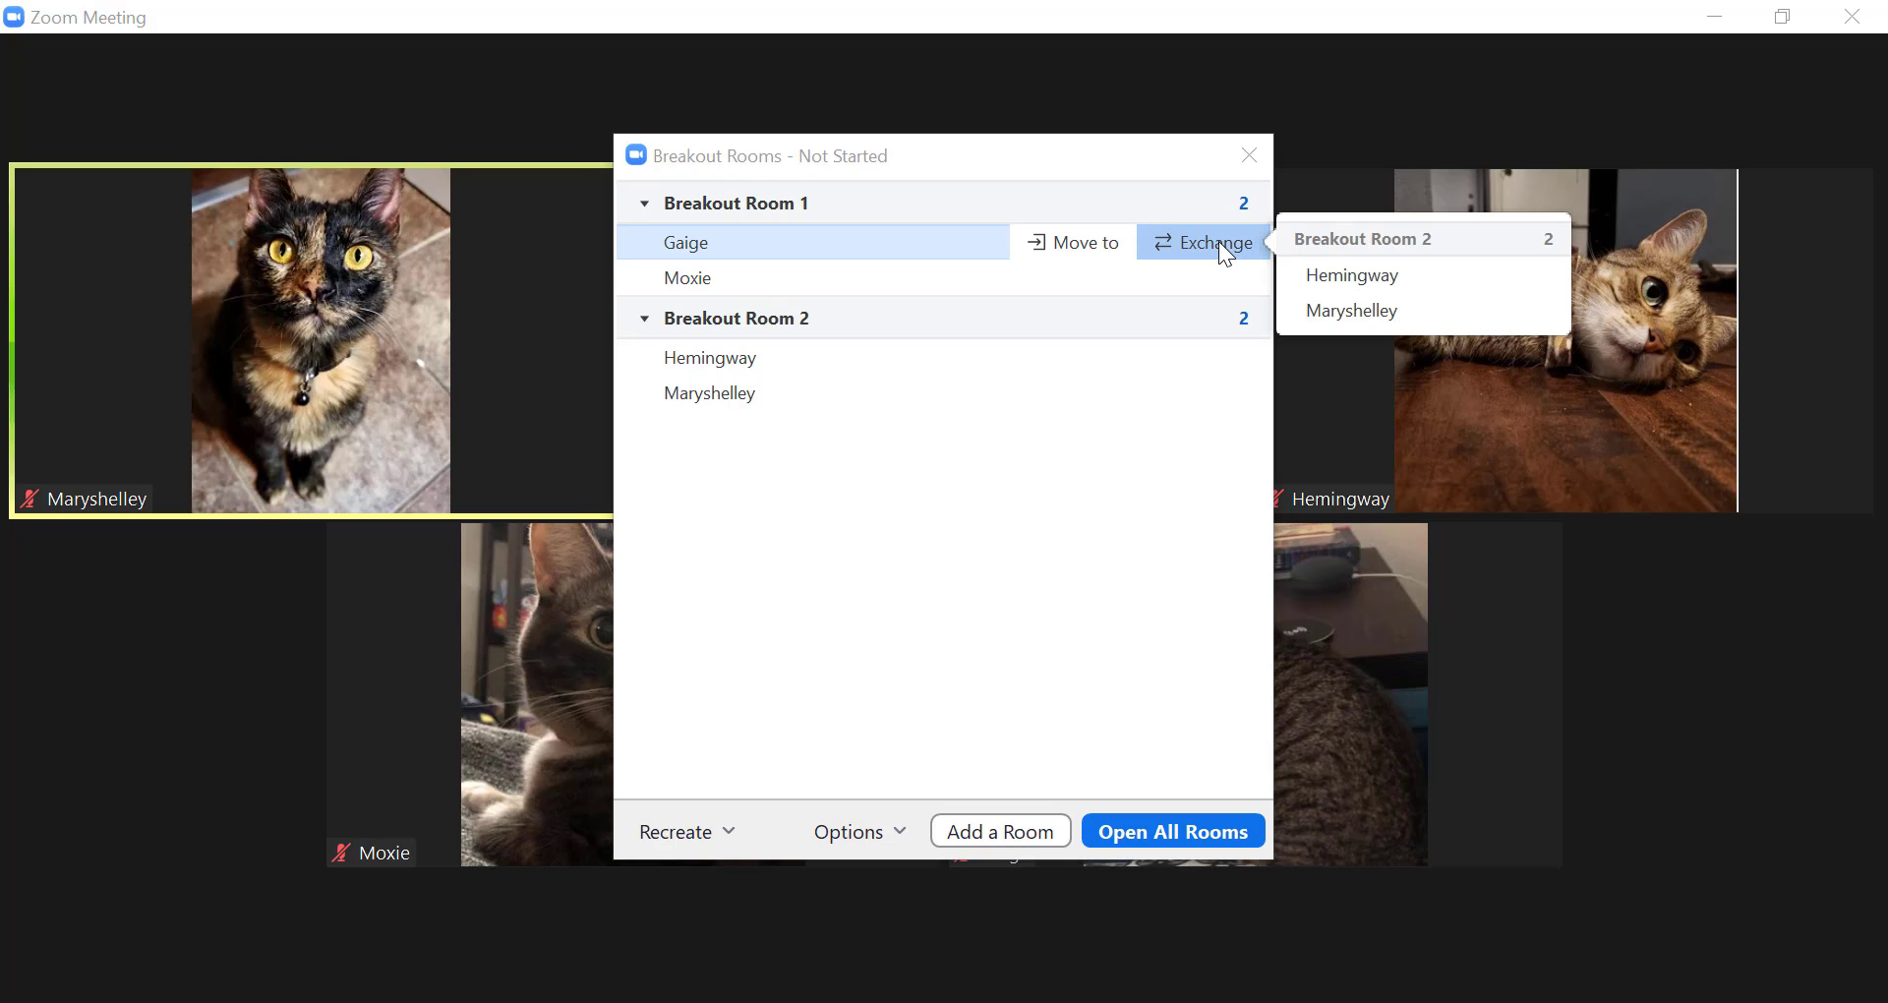
{"action": "left_click", "coordinate": [1361, 275]}
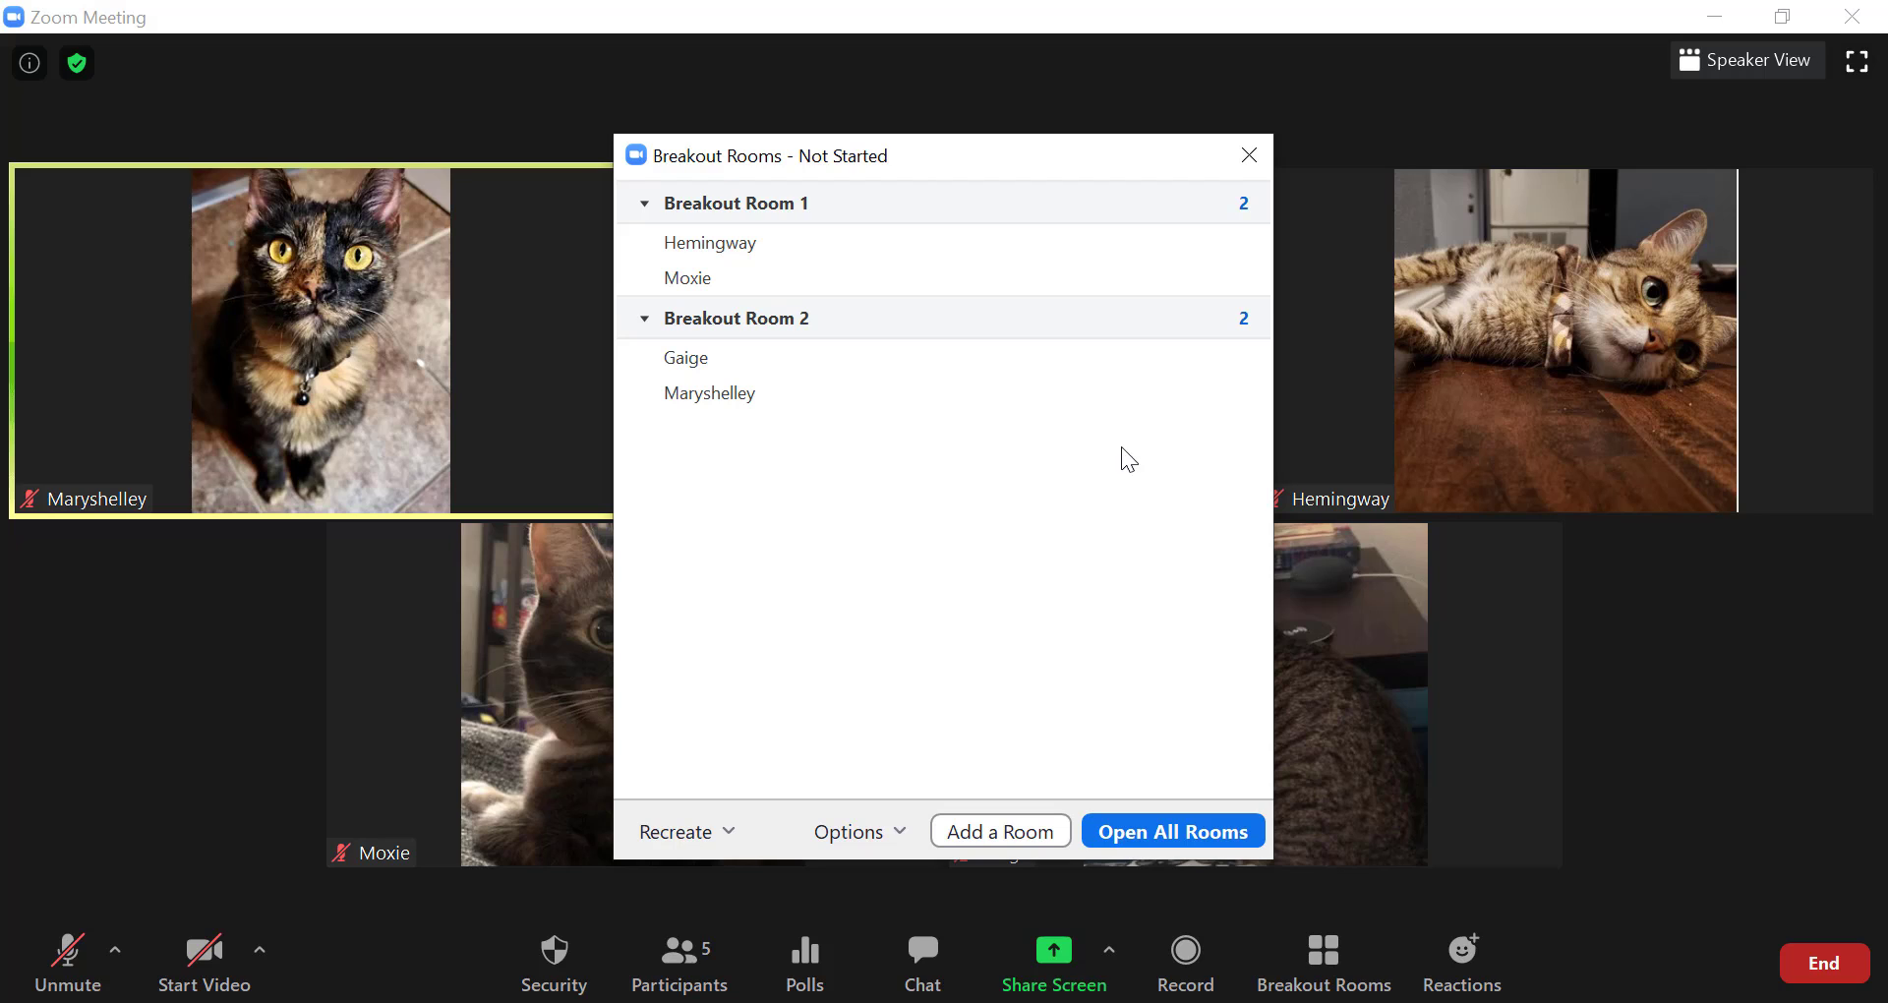
Step: Move the first participant of Breakout Room 2 to Breakout Room 1 and back to Breakout Room 2
{"action": "mouse_move", "coordinate": [1079, 360]}
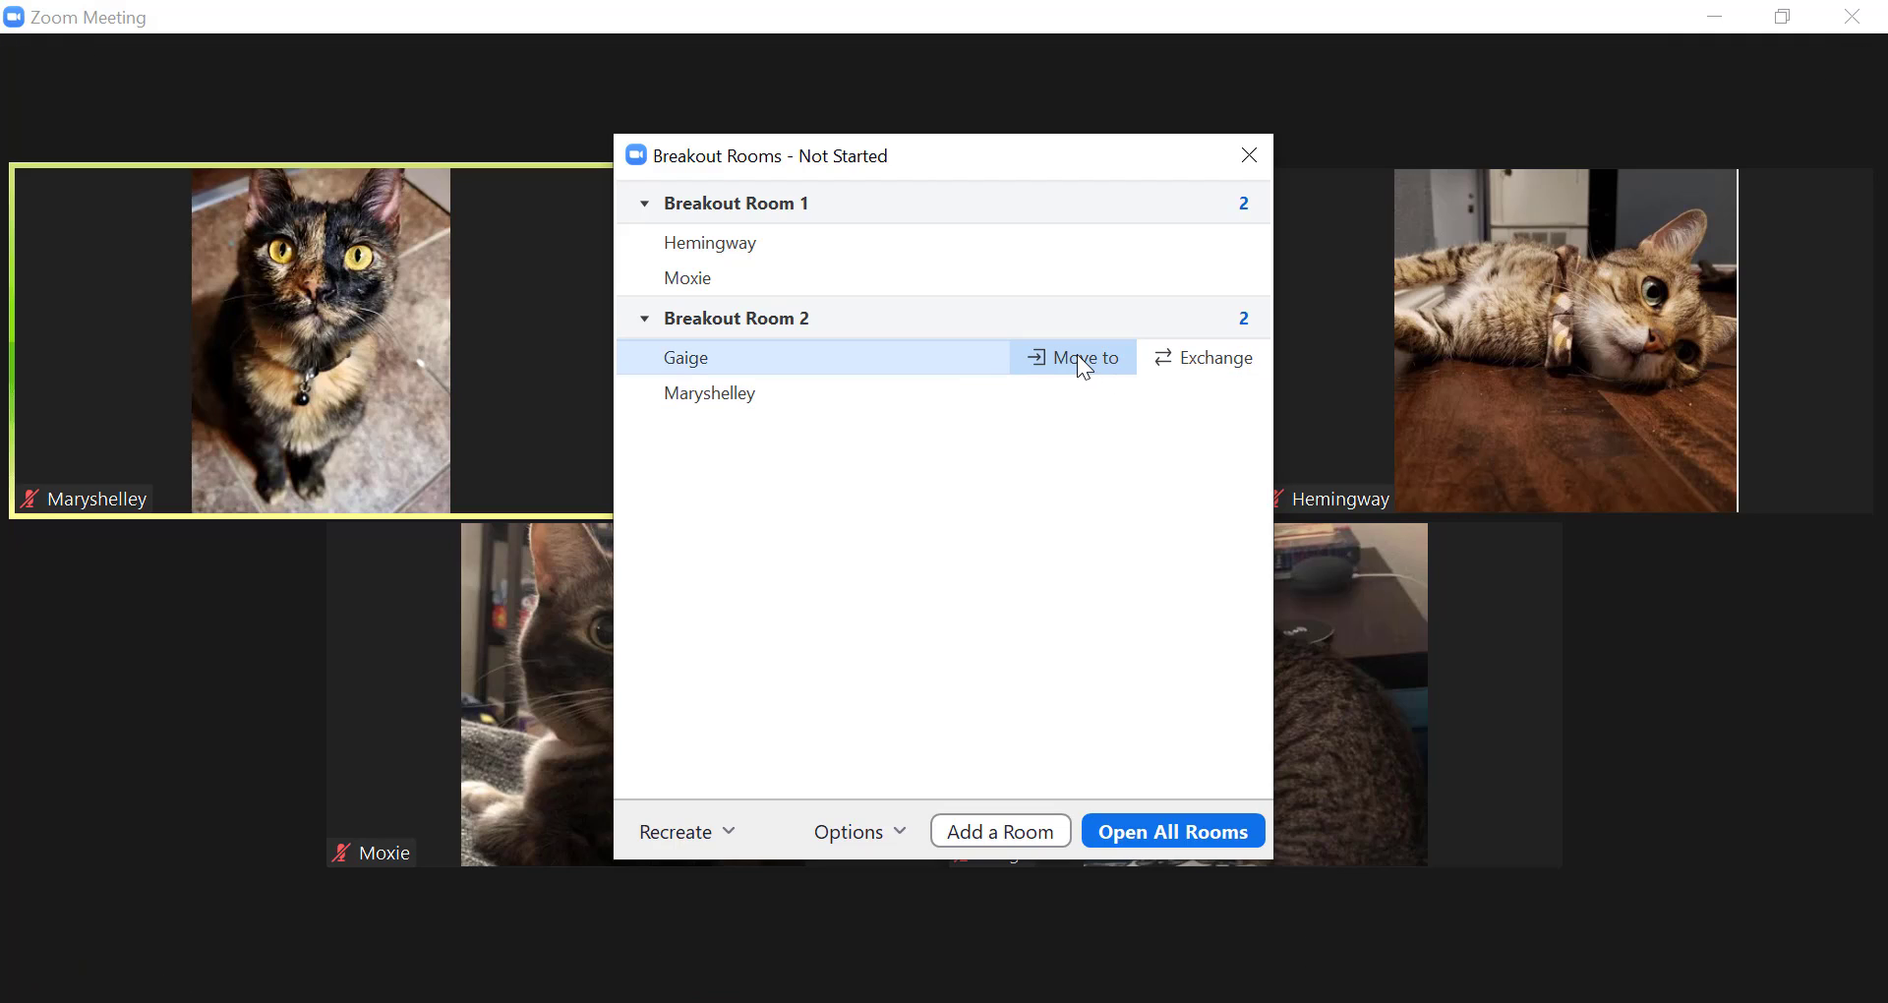
{"action": "left_click", "coordinate": [1078, 356]}
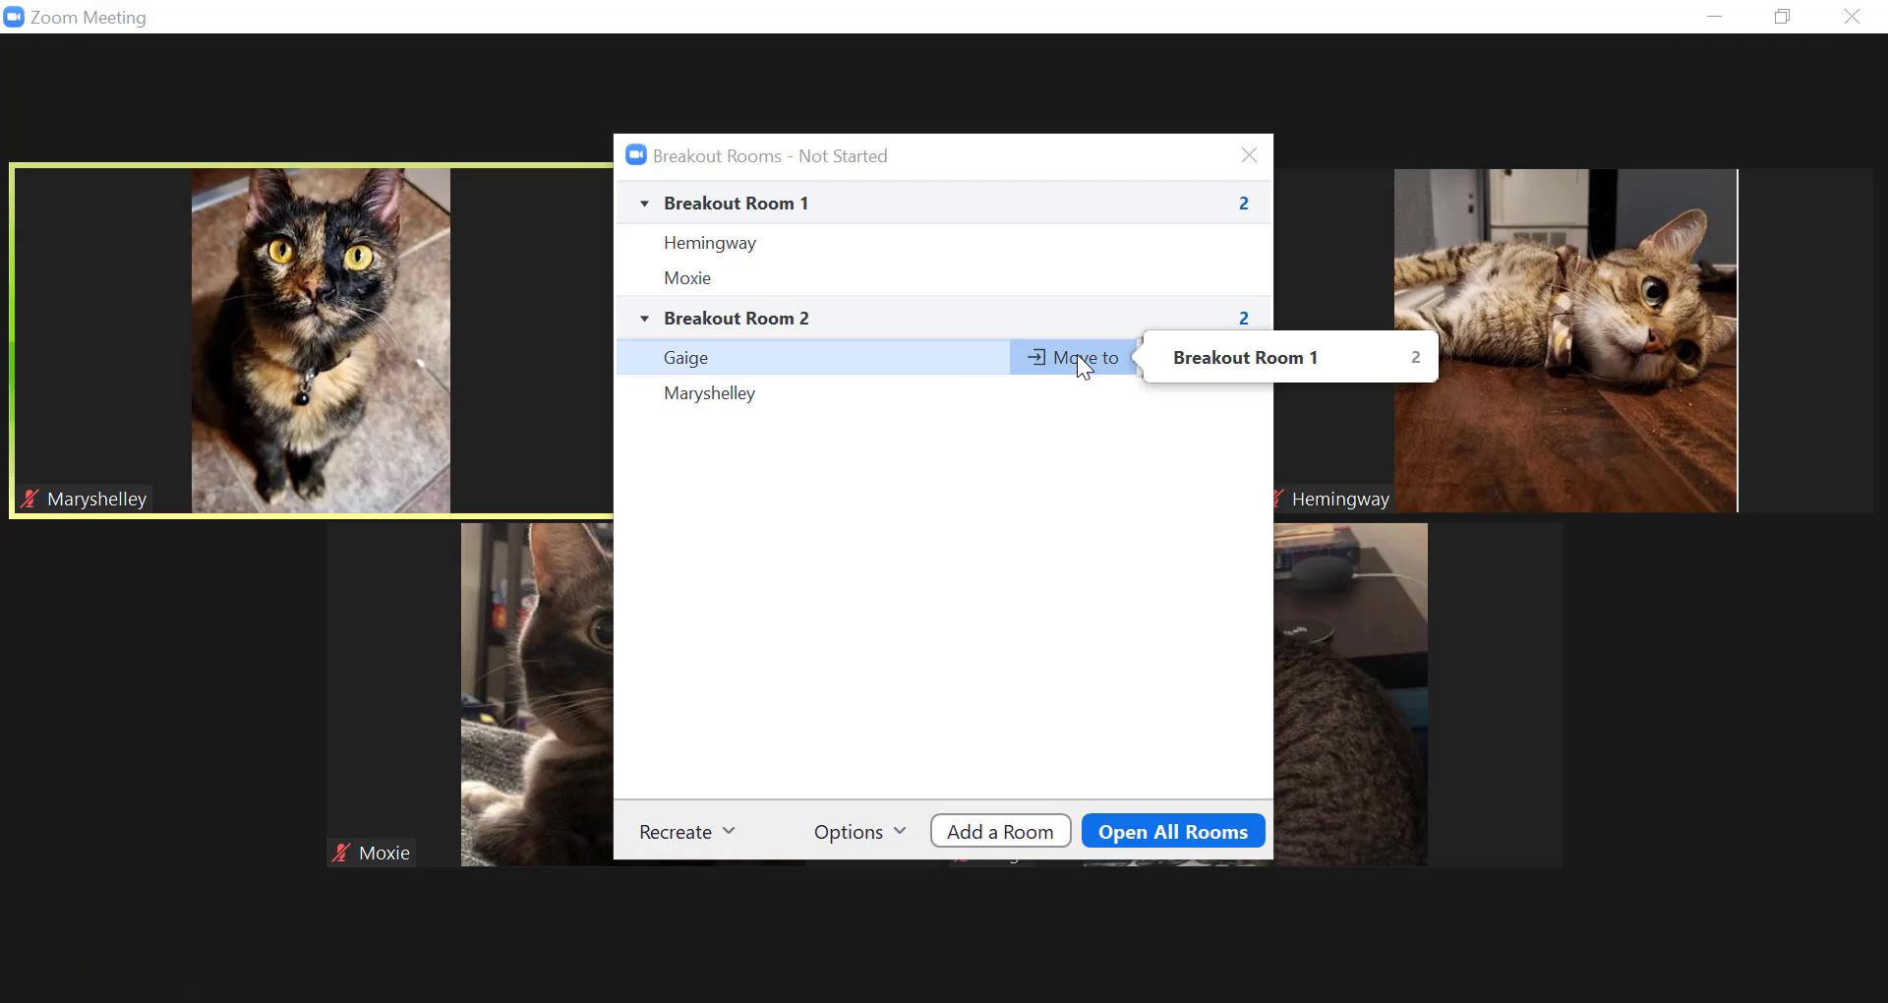
{"action": "left_click", "coordinate": [1219, 359]}
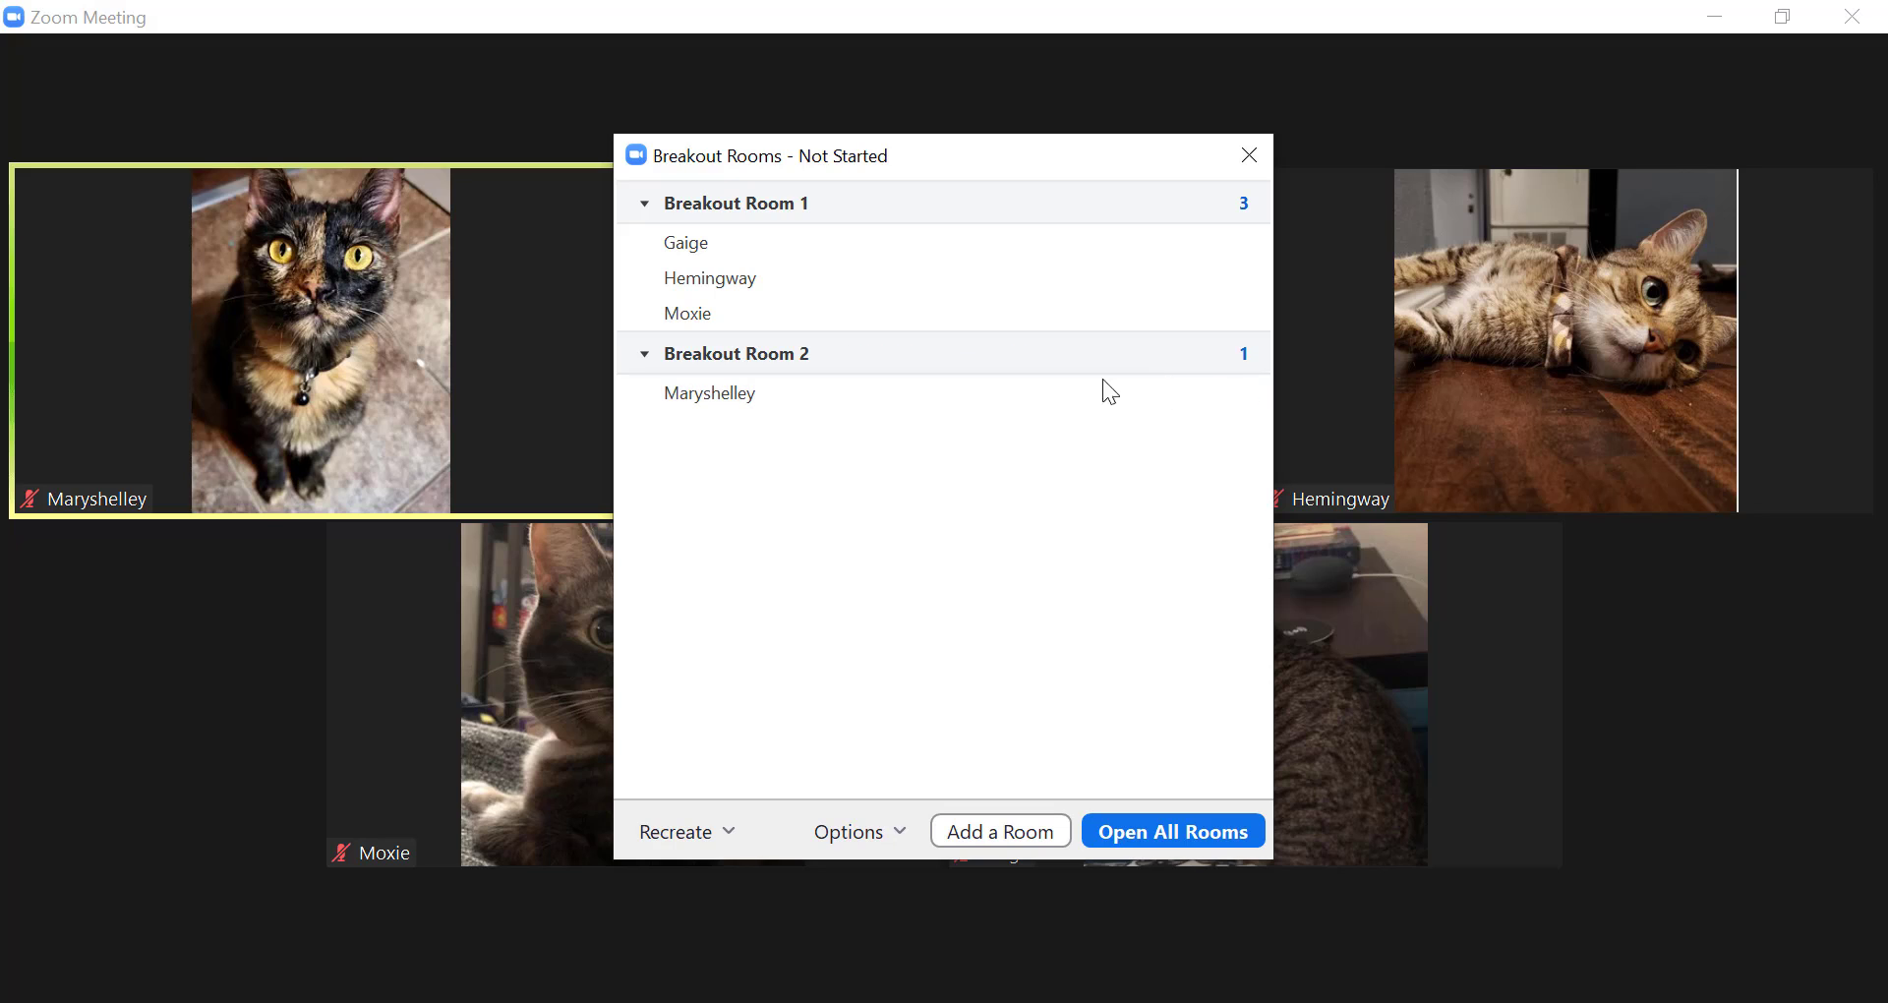
{"action": "left_click", "coordinate": [1099, 248]}
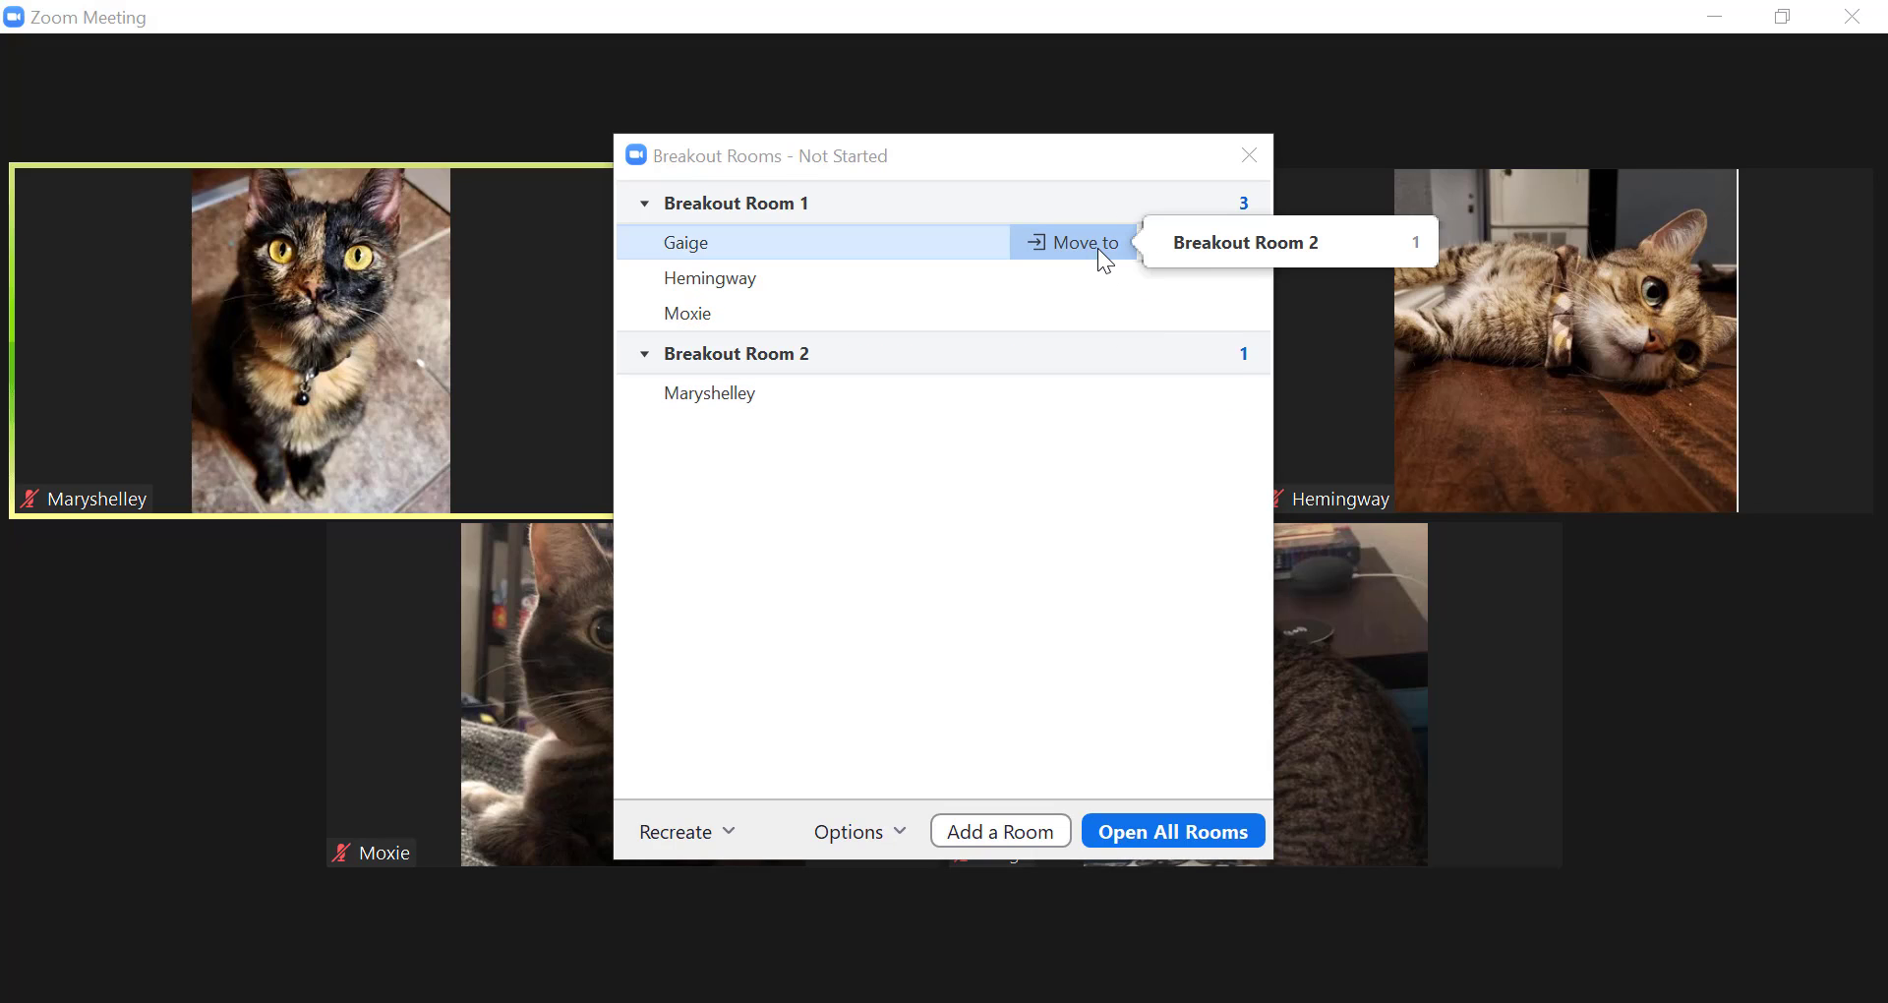
{"action": "left_click", "coordinate": [1196, 245]}
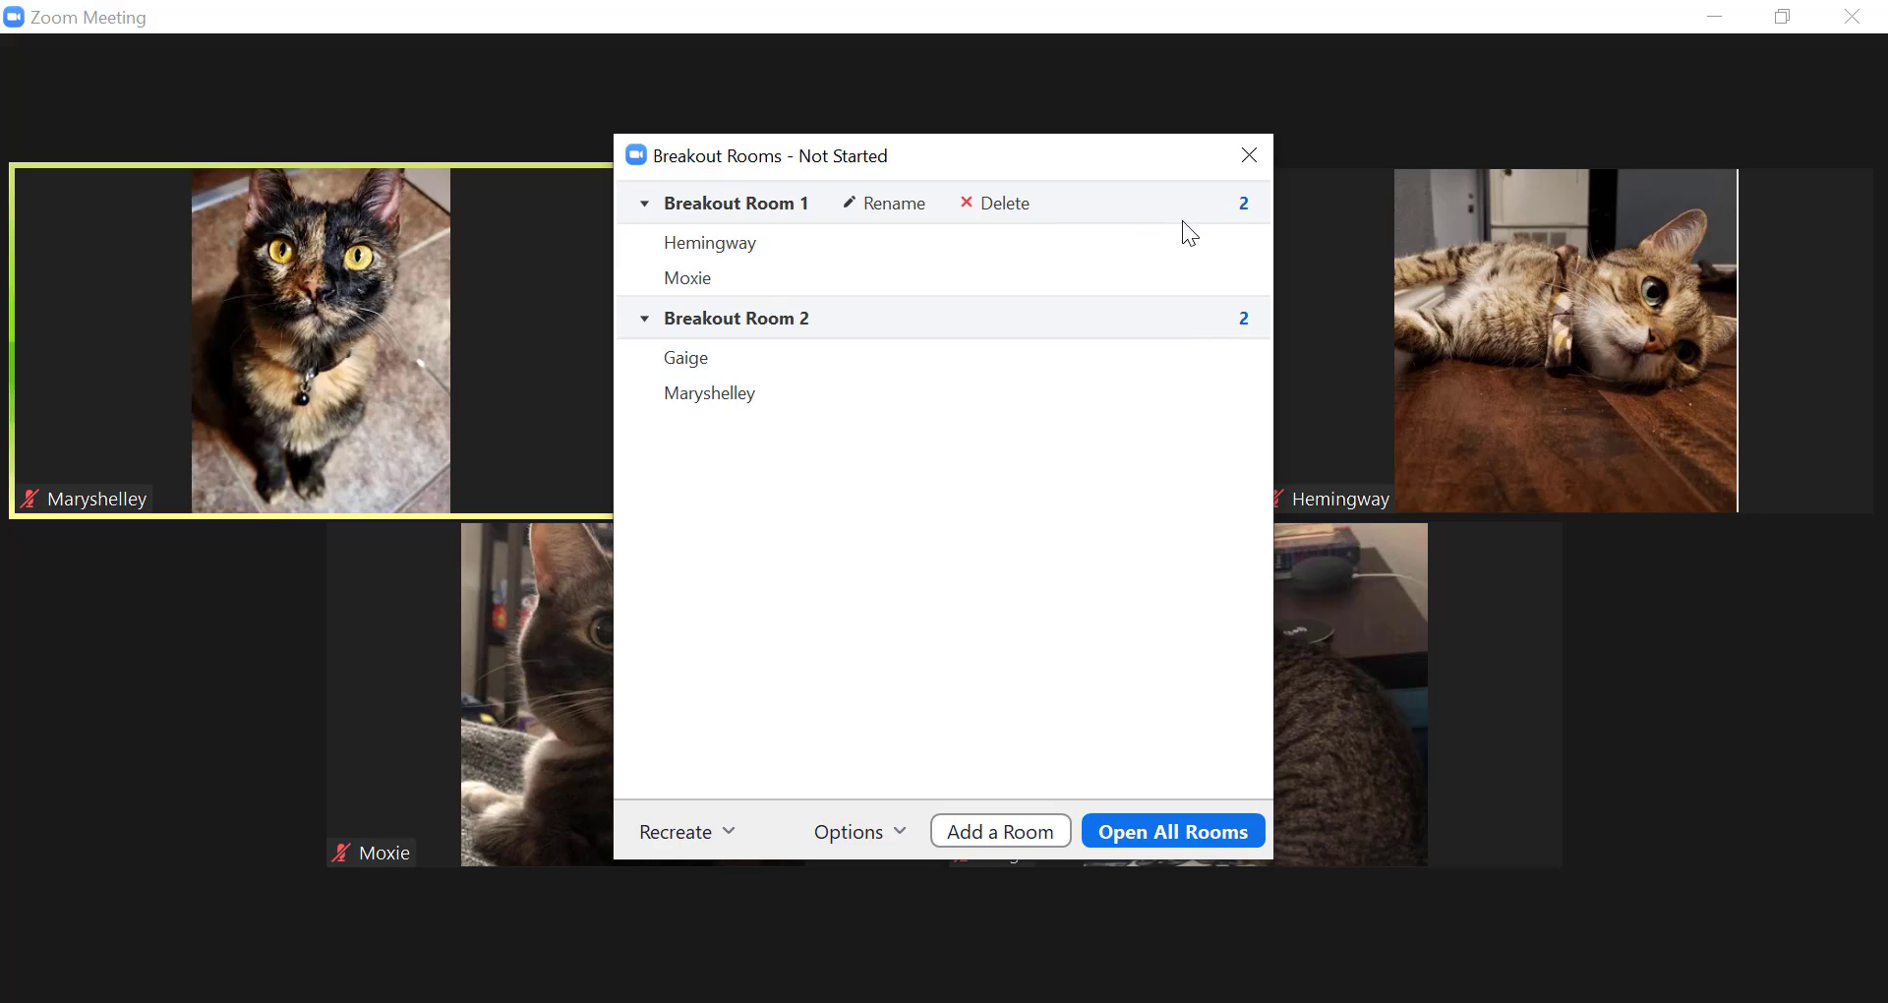
Step: Examine the rename field of Breakout Room 1 and the breakout room options
{"action": "left_click", "coordinate": [874, 210]}
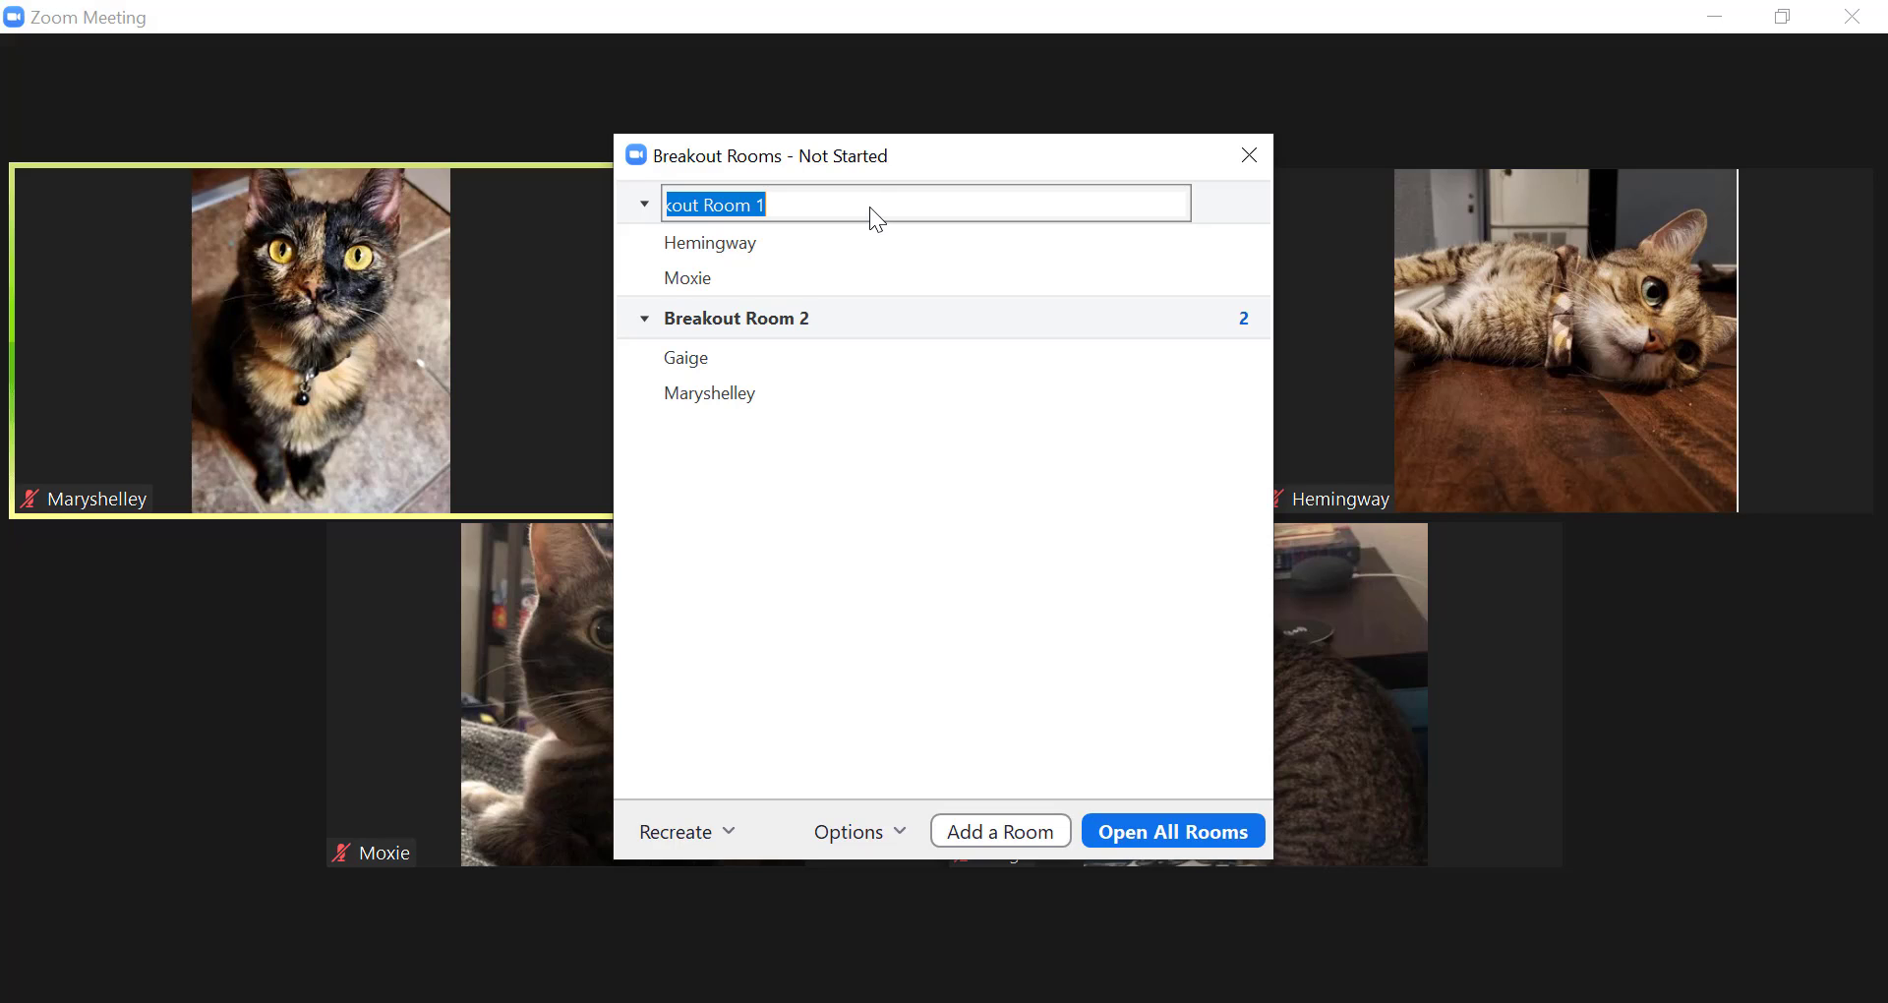
{"action": "left_click", "coordinate": [1027, 555]}
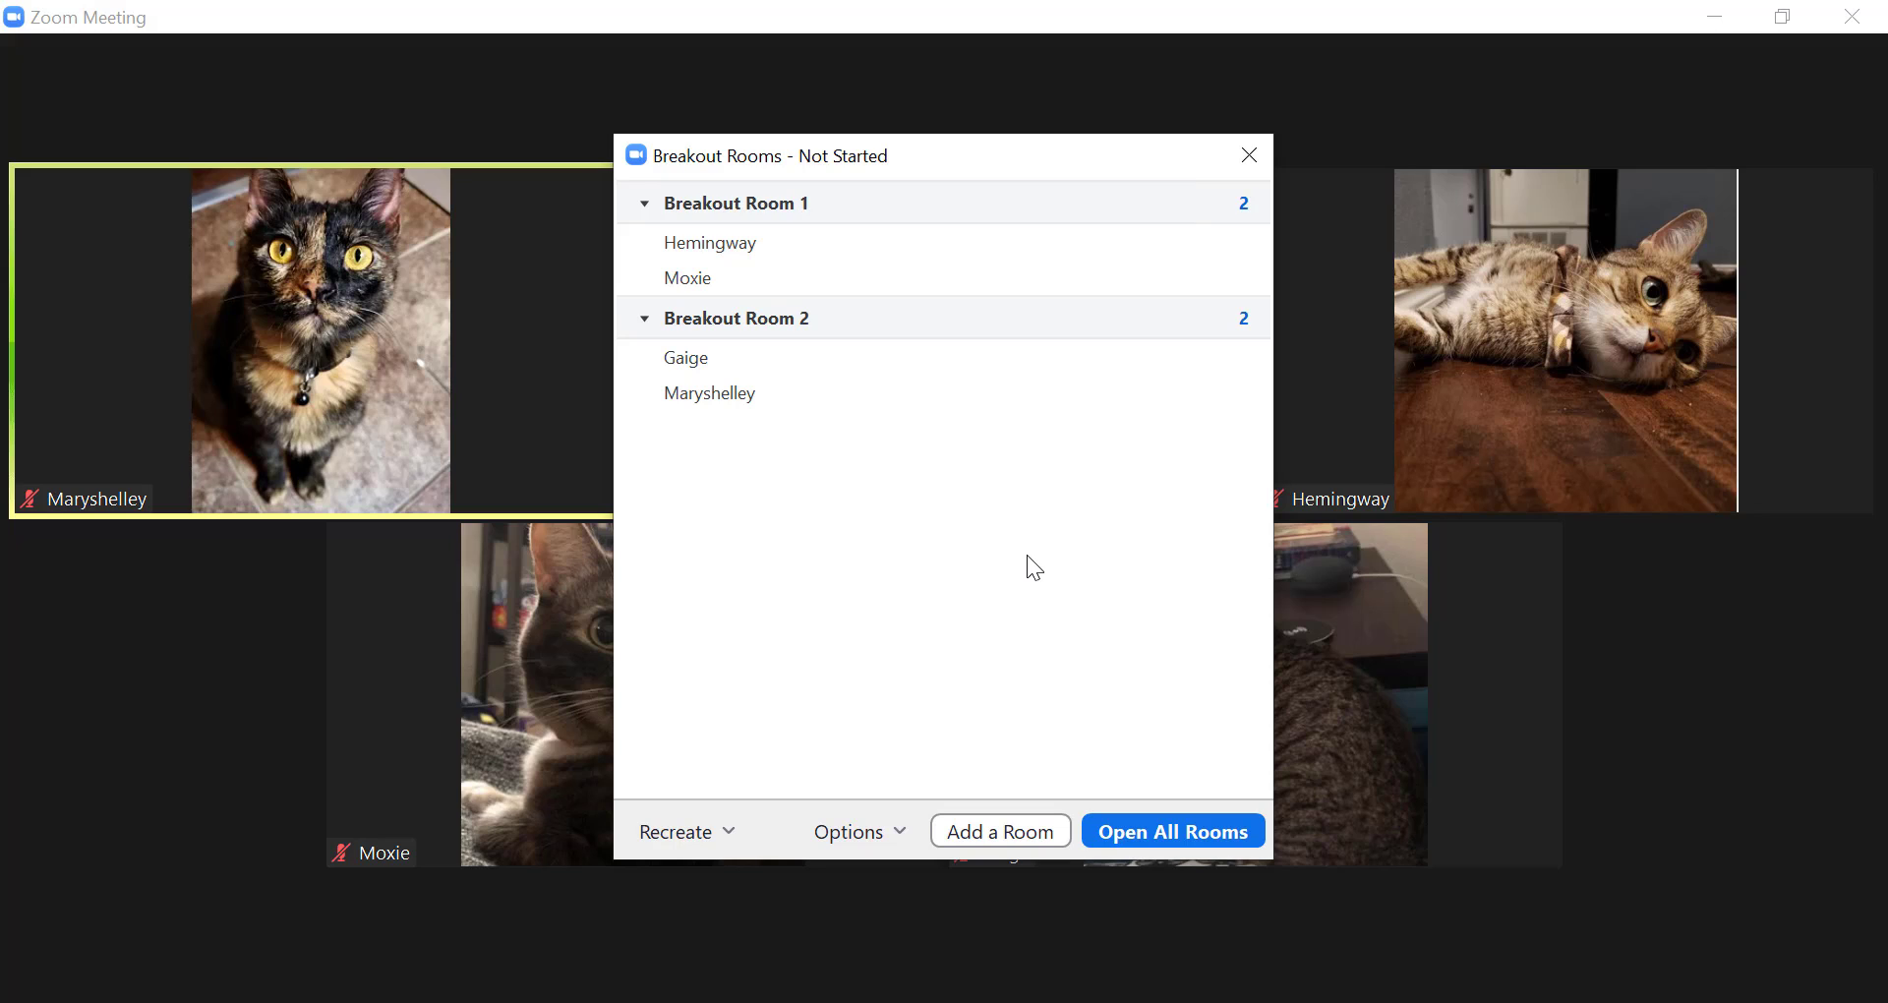
{"action": "mouse_move", "coordinate": [818, 322]}
{"action": "left_click", "coordinate": [891, 830]}
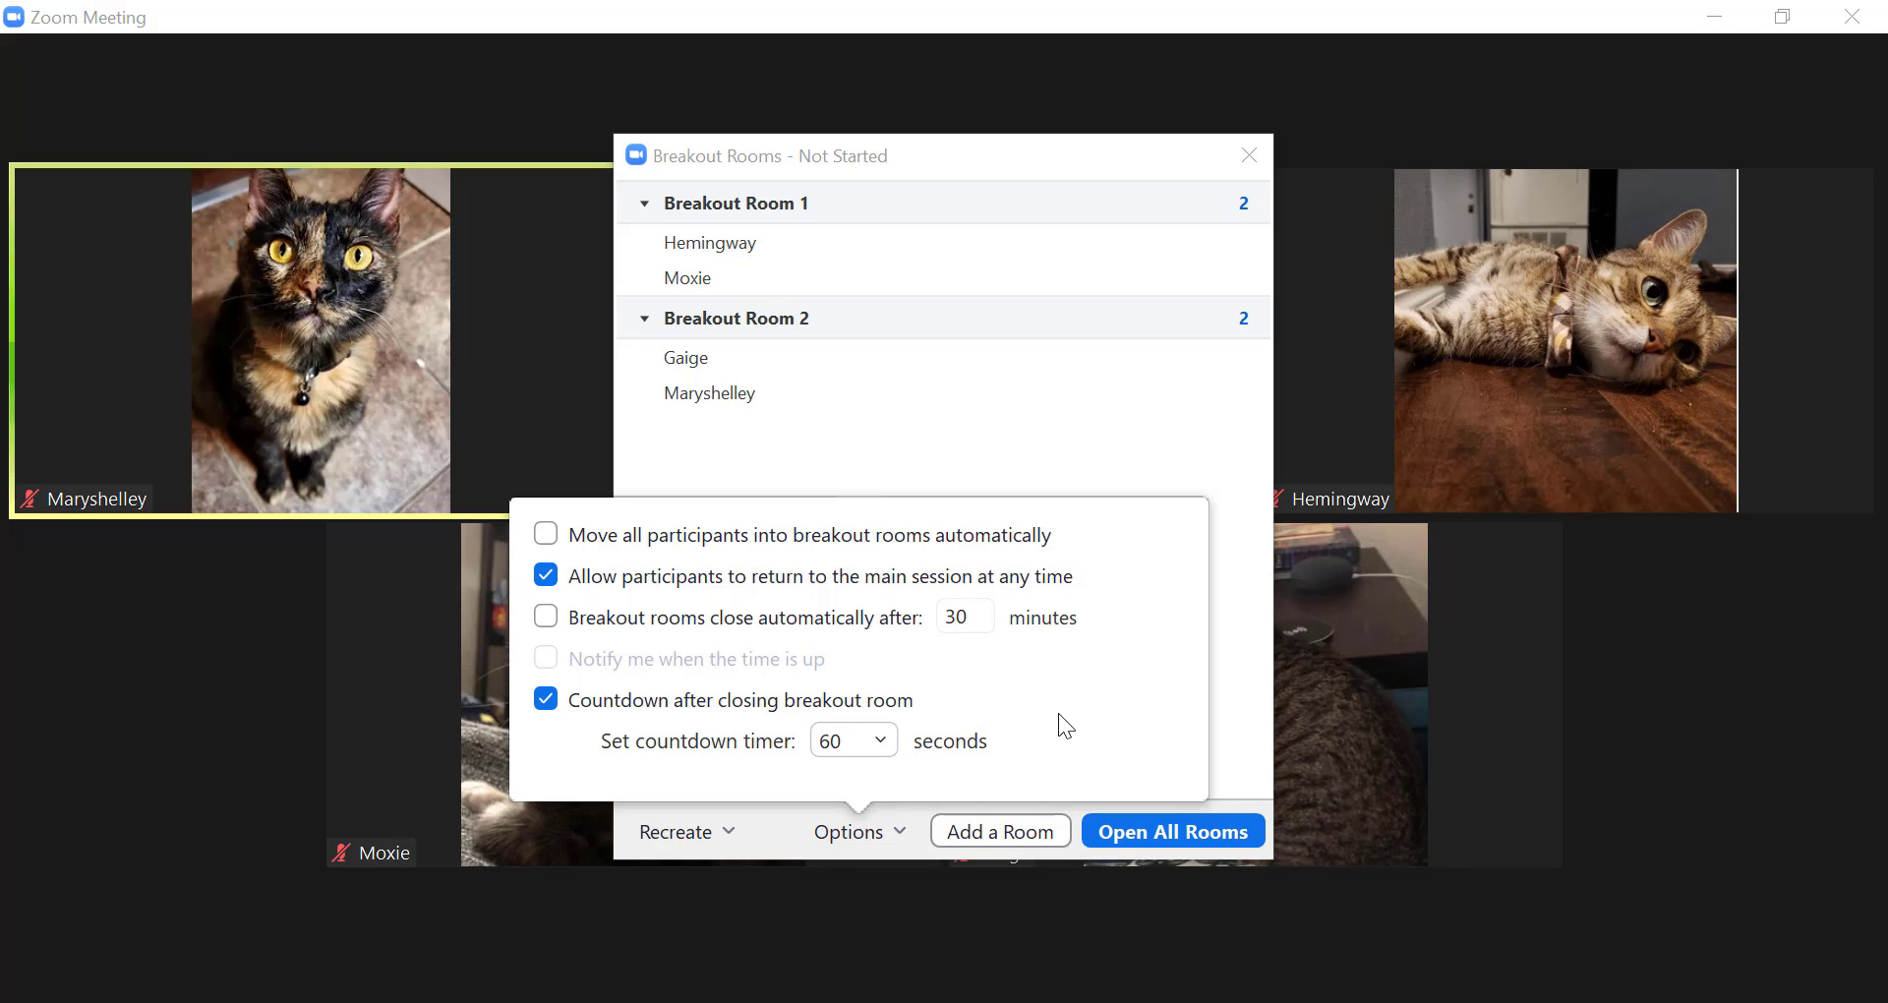
{"action": "left_click", "coordinate": [1253, 711]}
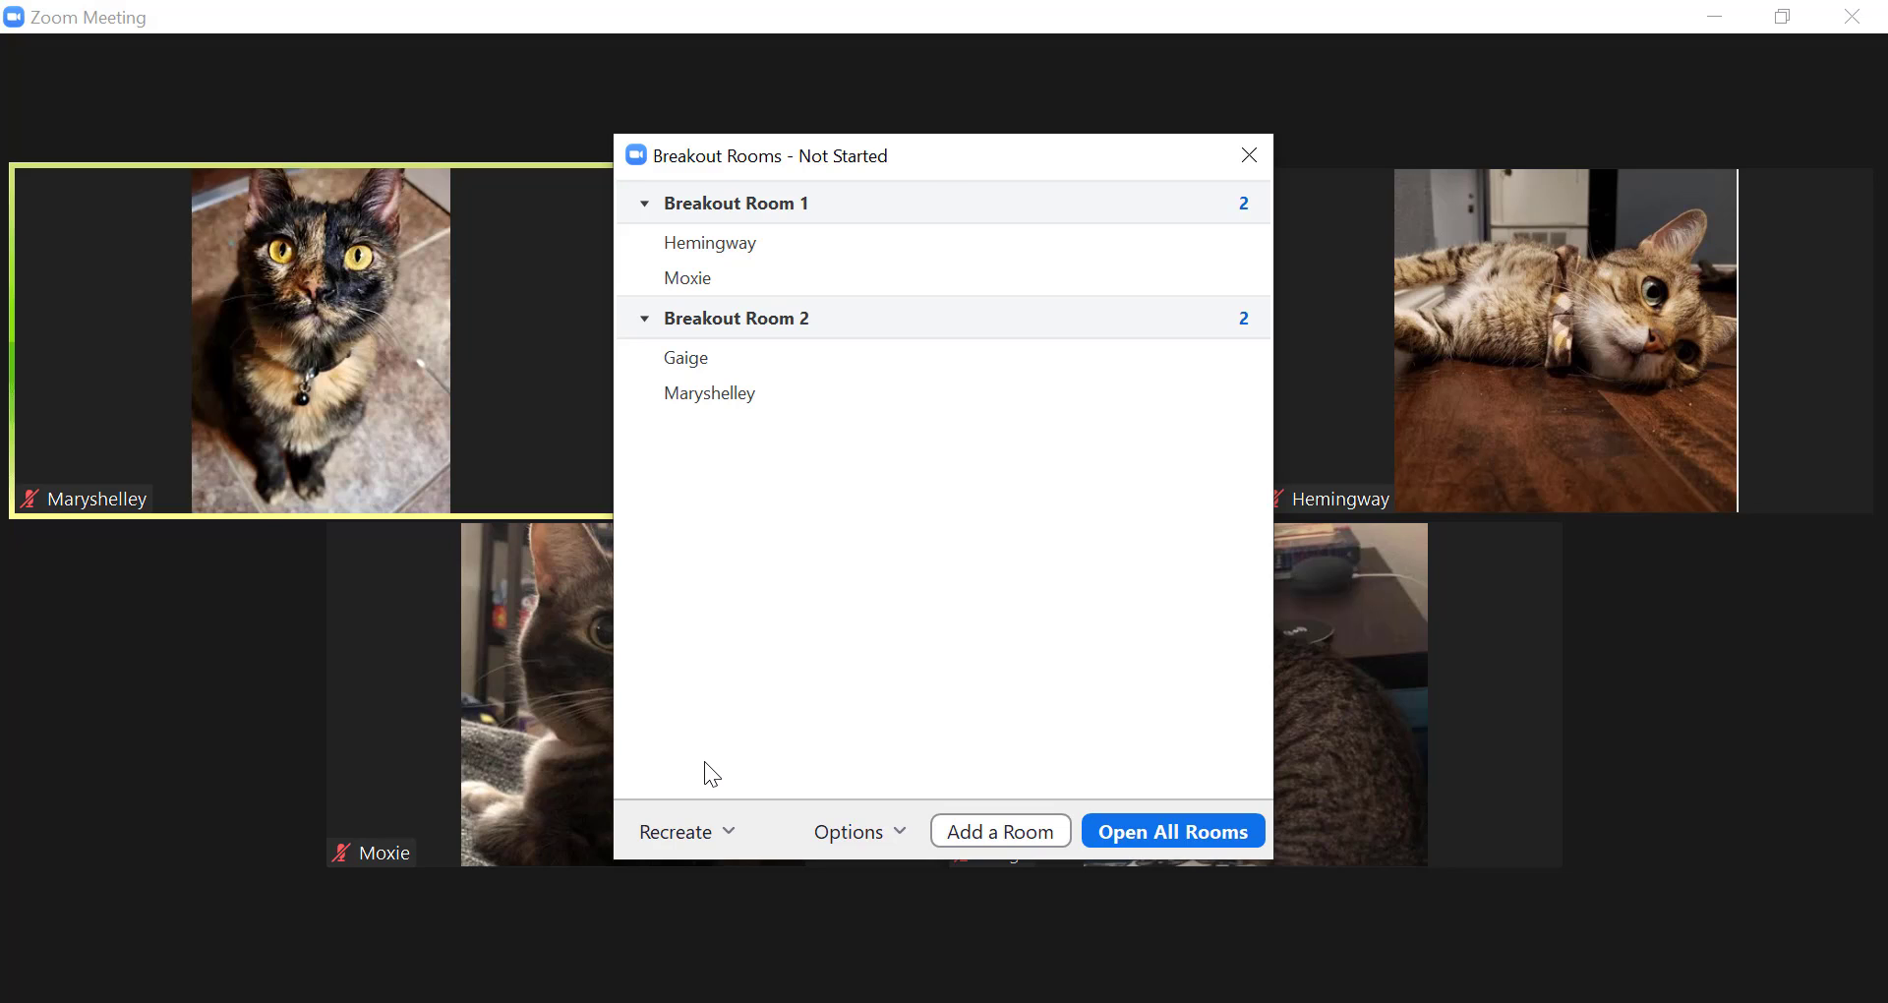
Step: Recreate all breakout rooms, assigning the four participants automatically into two rooms
{"action": "left_click", "coordinate": [739, 845]}
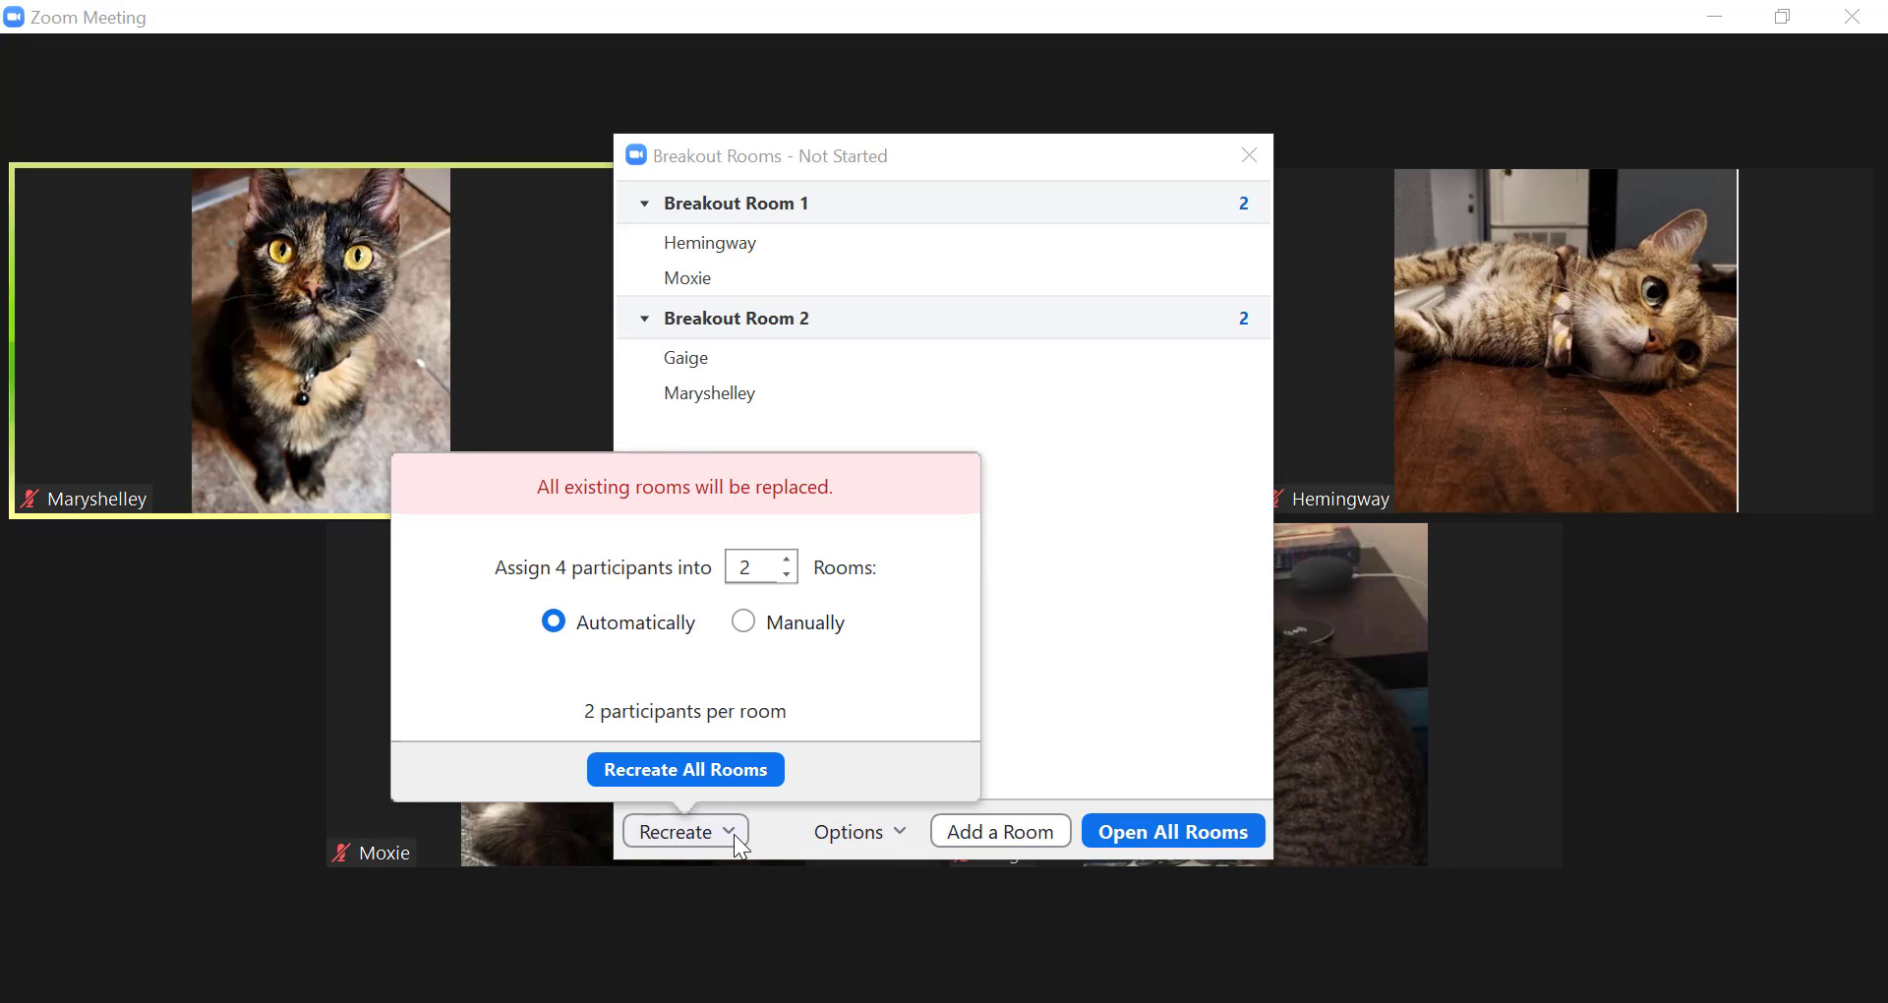
{"action": "left_click", "coordinate": [741, 846]}
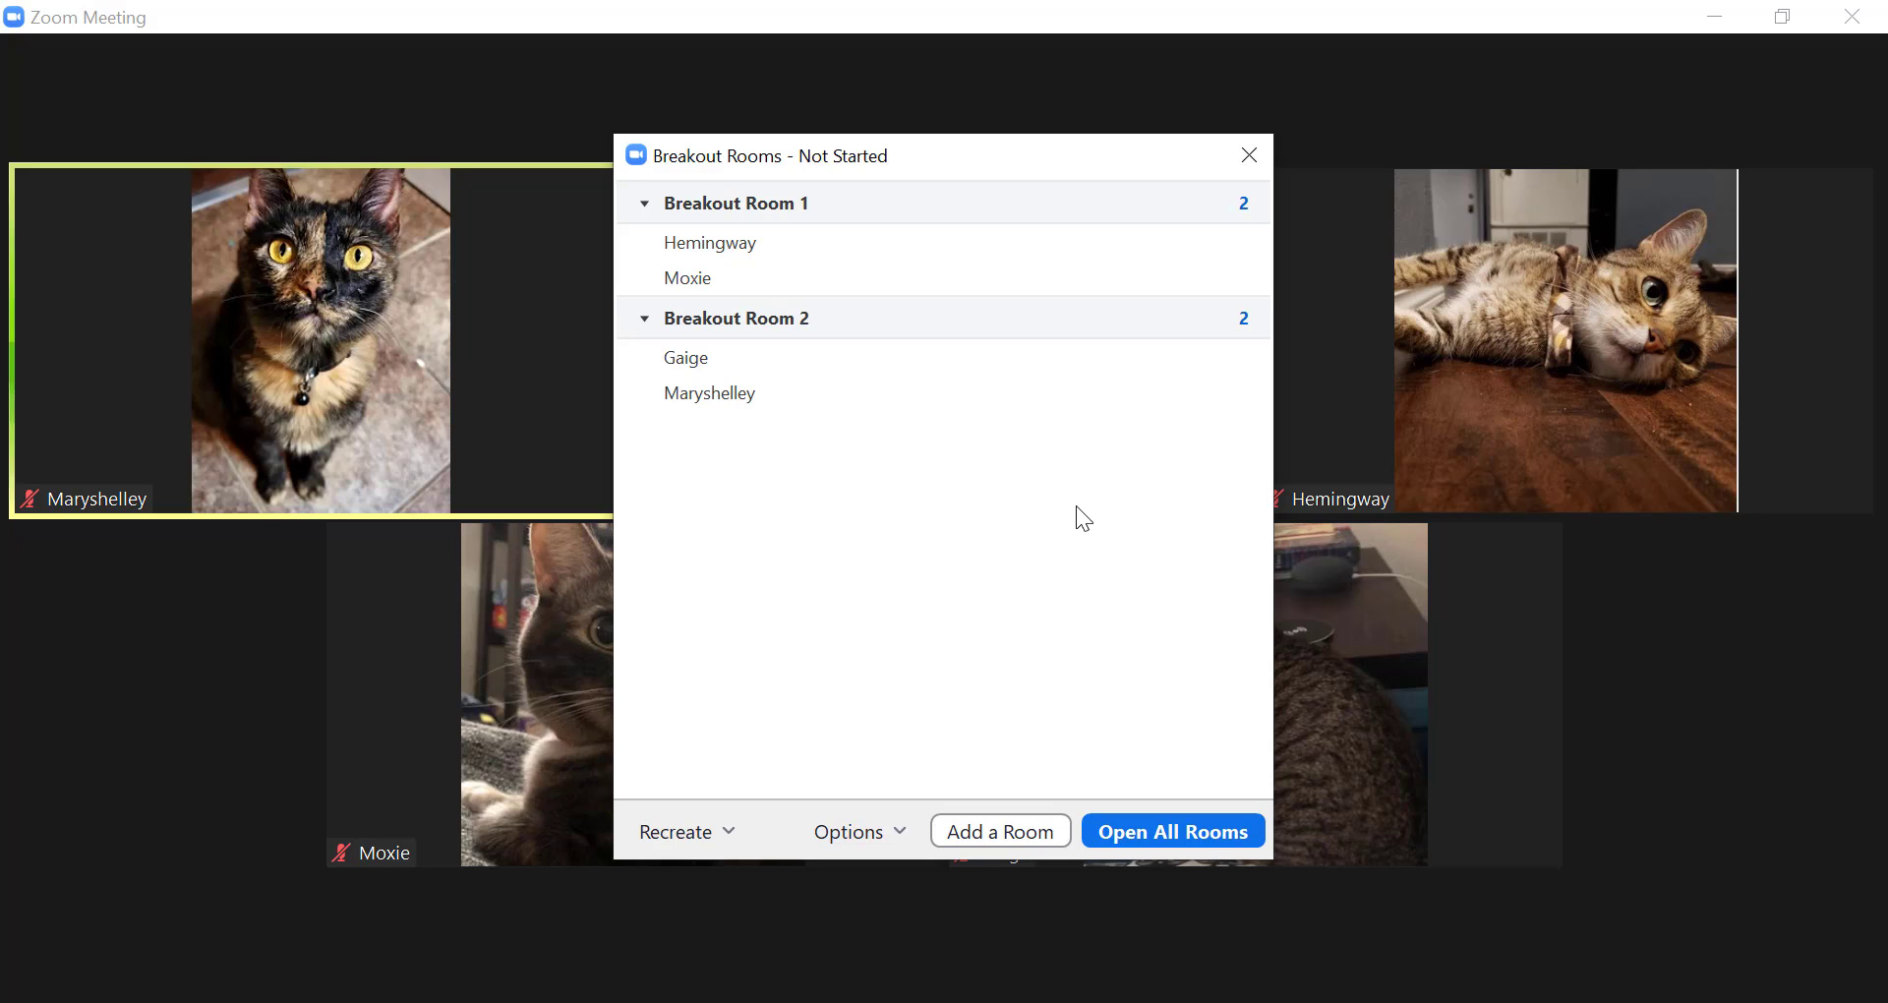
{"action": "left_click", "coordinate": [741, 829]}
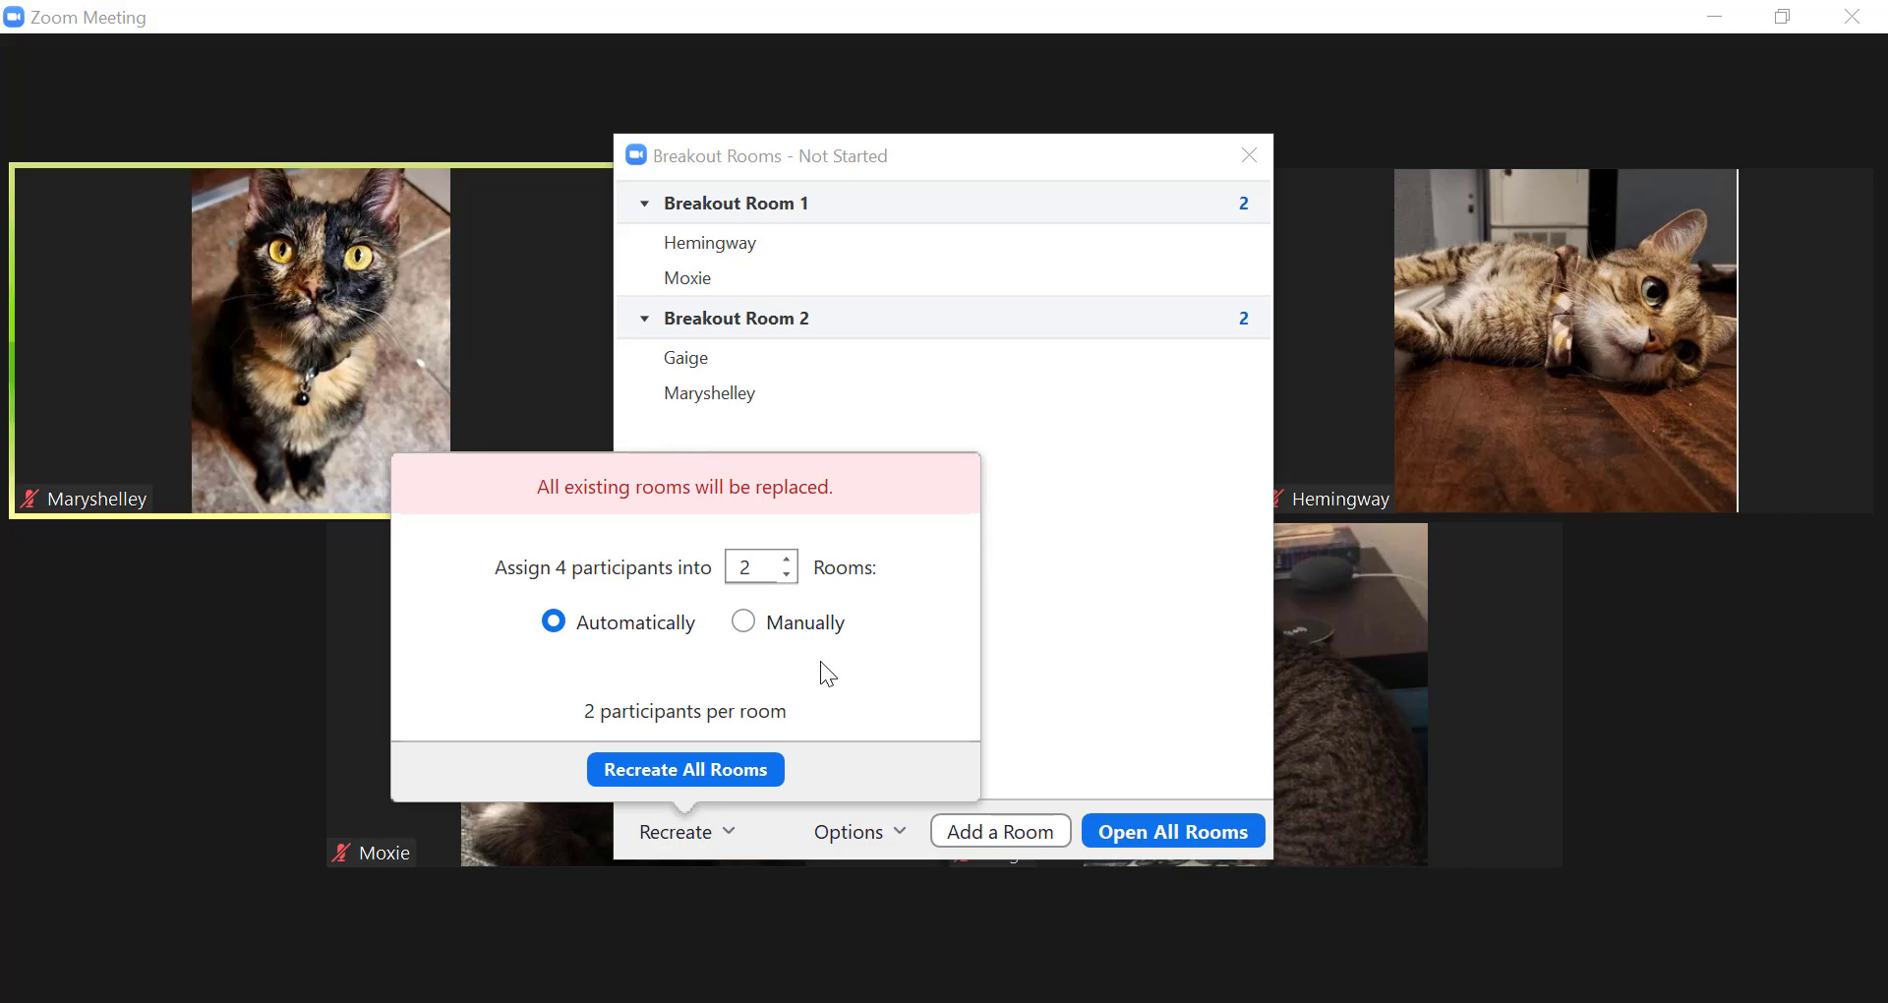
{"action": "left_click", "coordinate": [696, 776]}
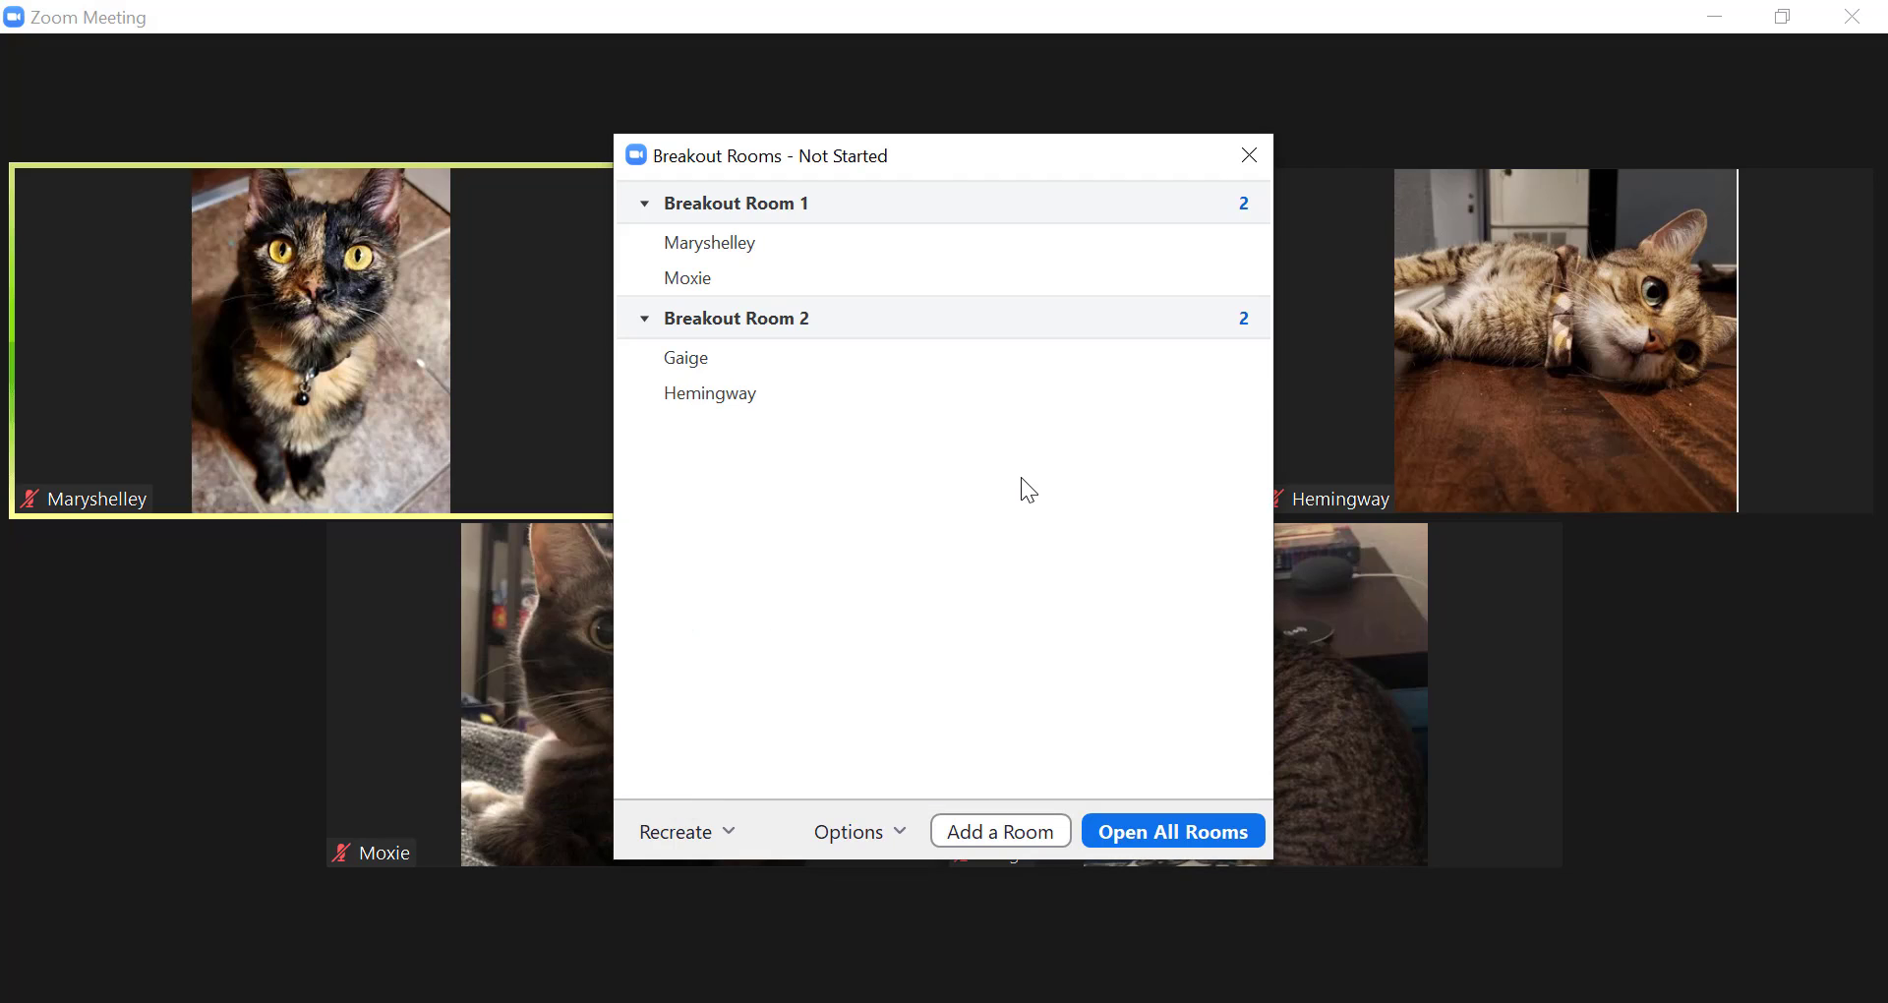
Step: Open all breakout rooms and move the Breakout Rooms window aside
{"action": "mouse_move", "coordinate": [829, 381]}
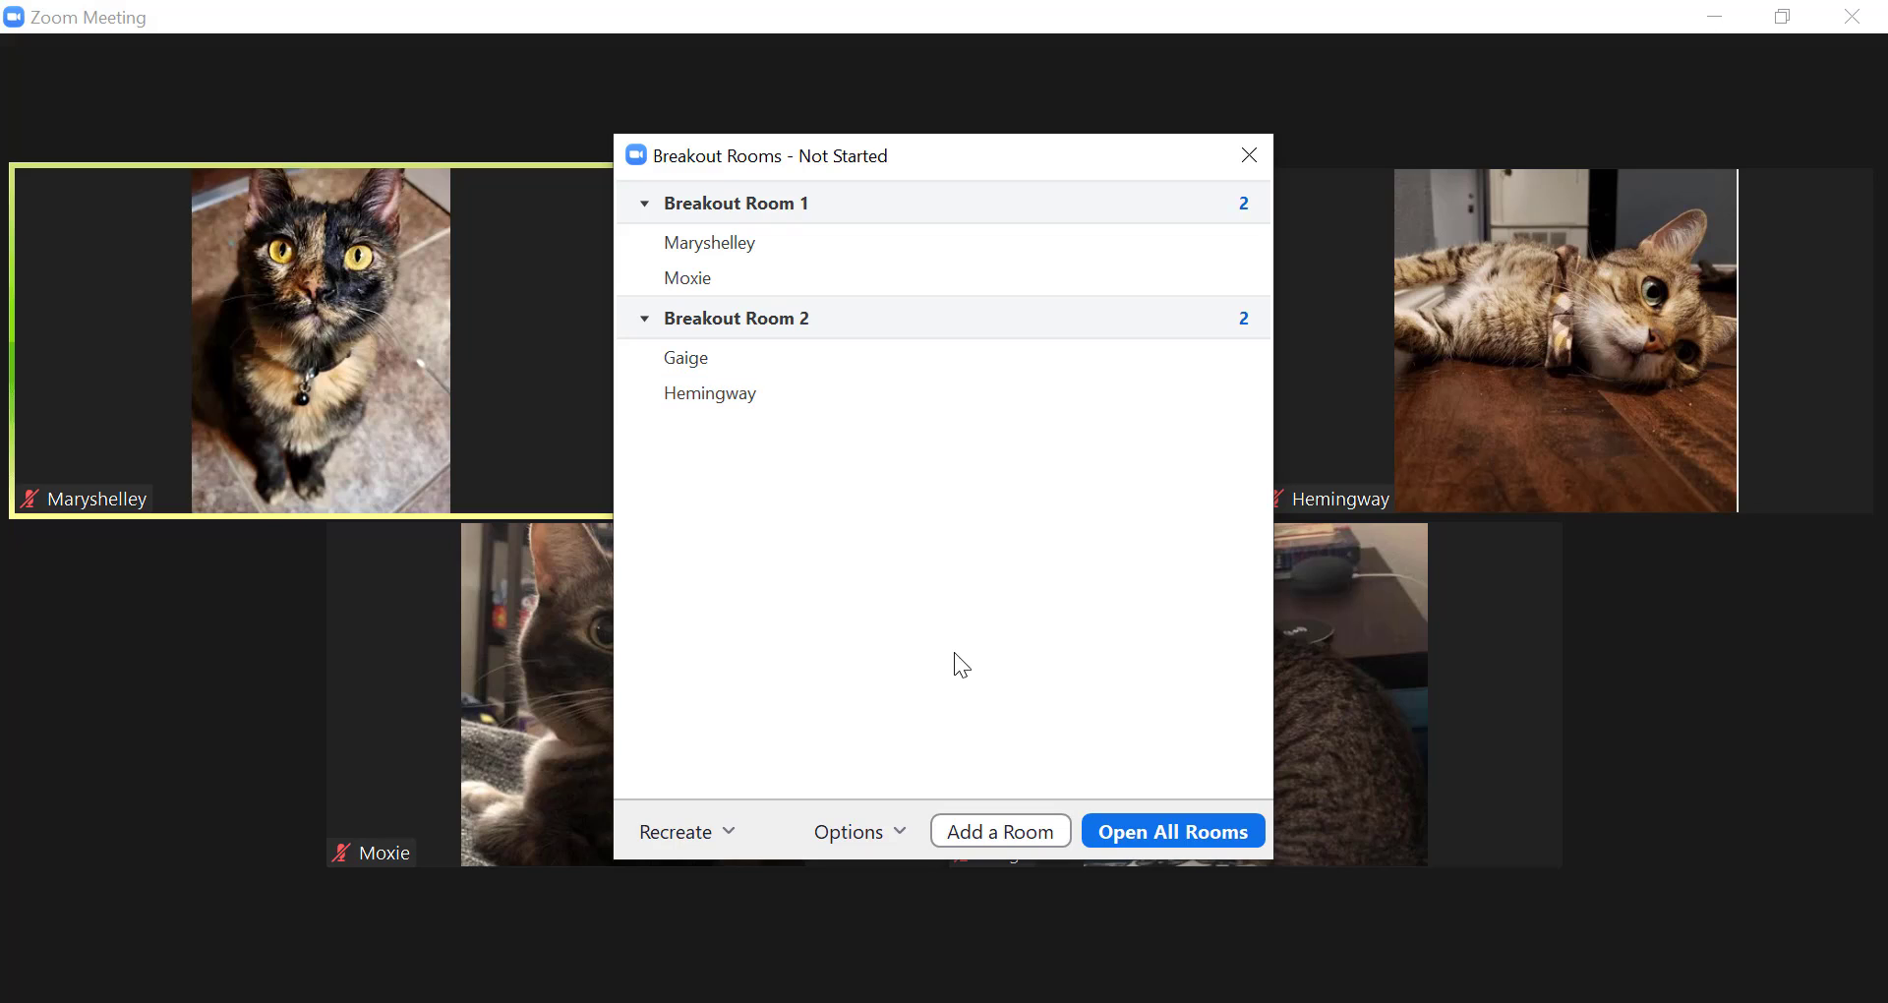
{"action": "left_click", "coordinate": [1193, 844]}
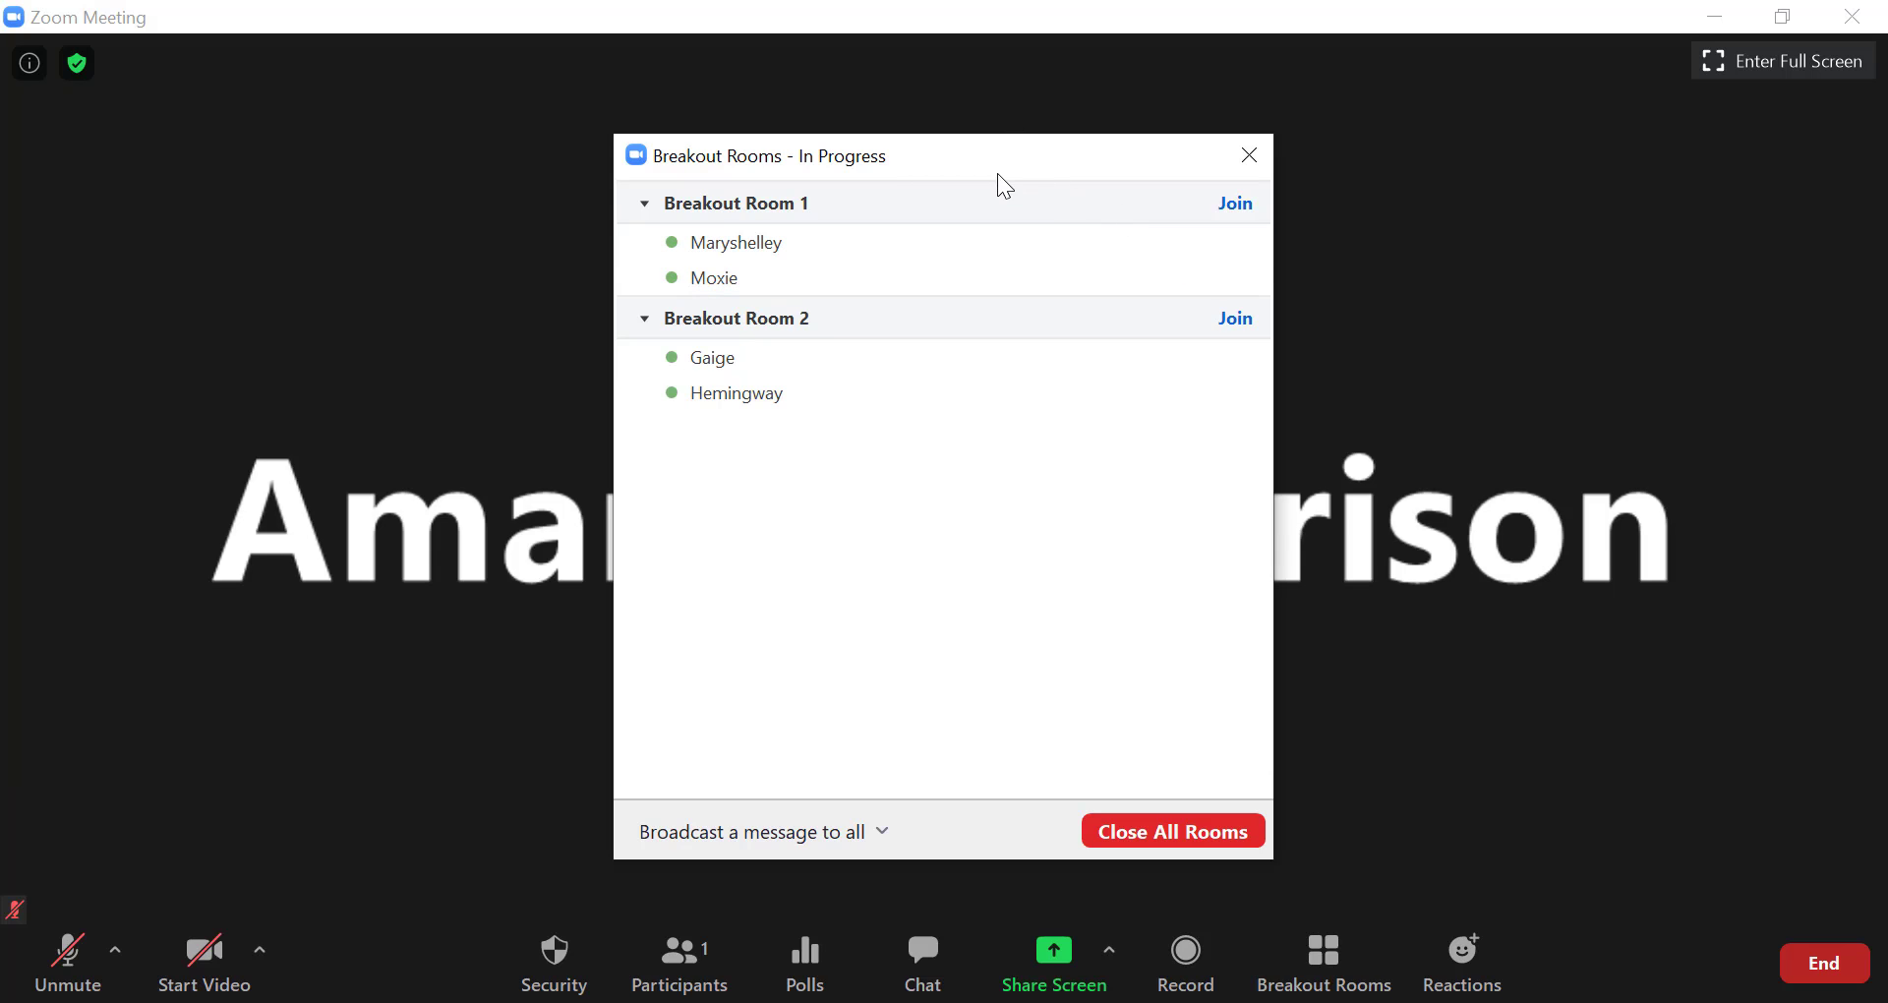
{"action": "left_click_drag", "start_coordinate": [999, 175], "coordinate": [1265, 117]}
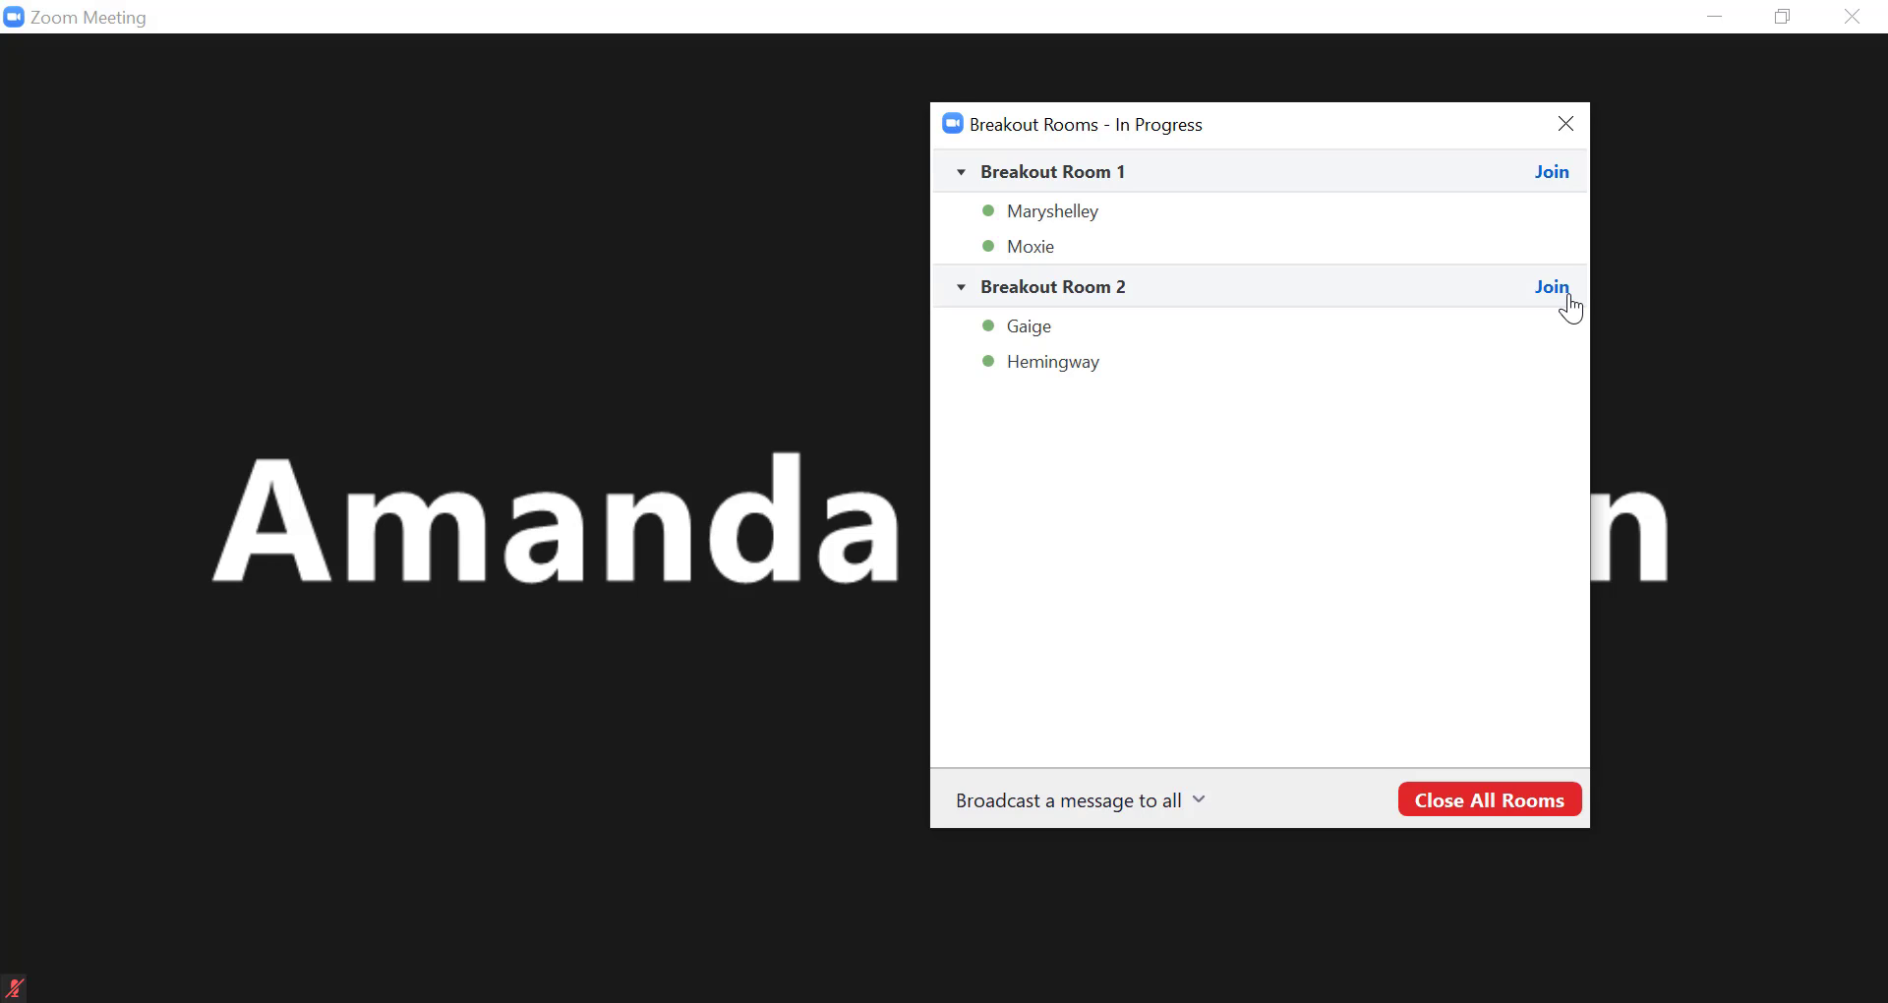
Step: View the message box for broadcasting to all breakout rooms and close it without sending anything
{"action": "left_click", "coordinate": [1200, 815]}
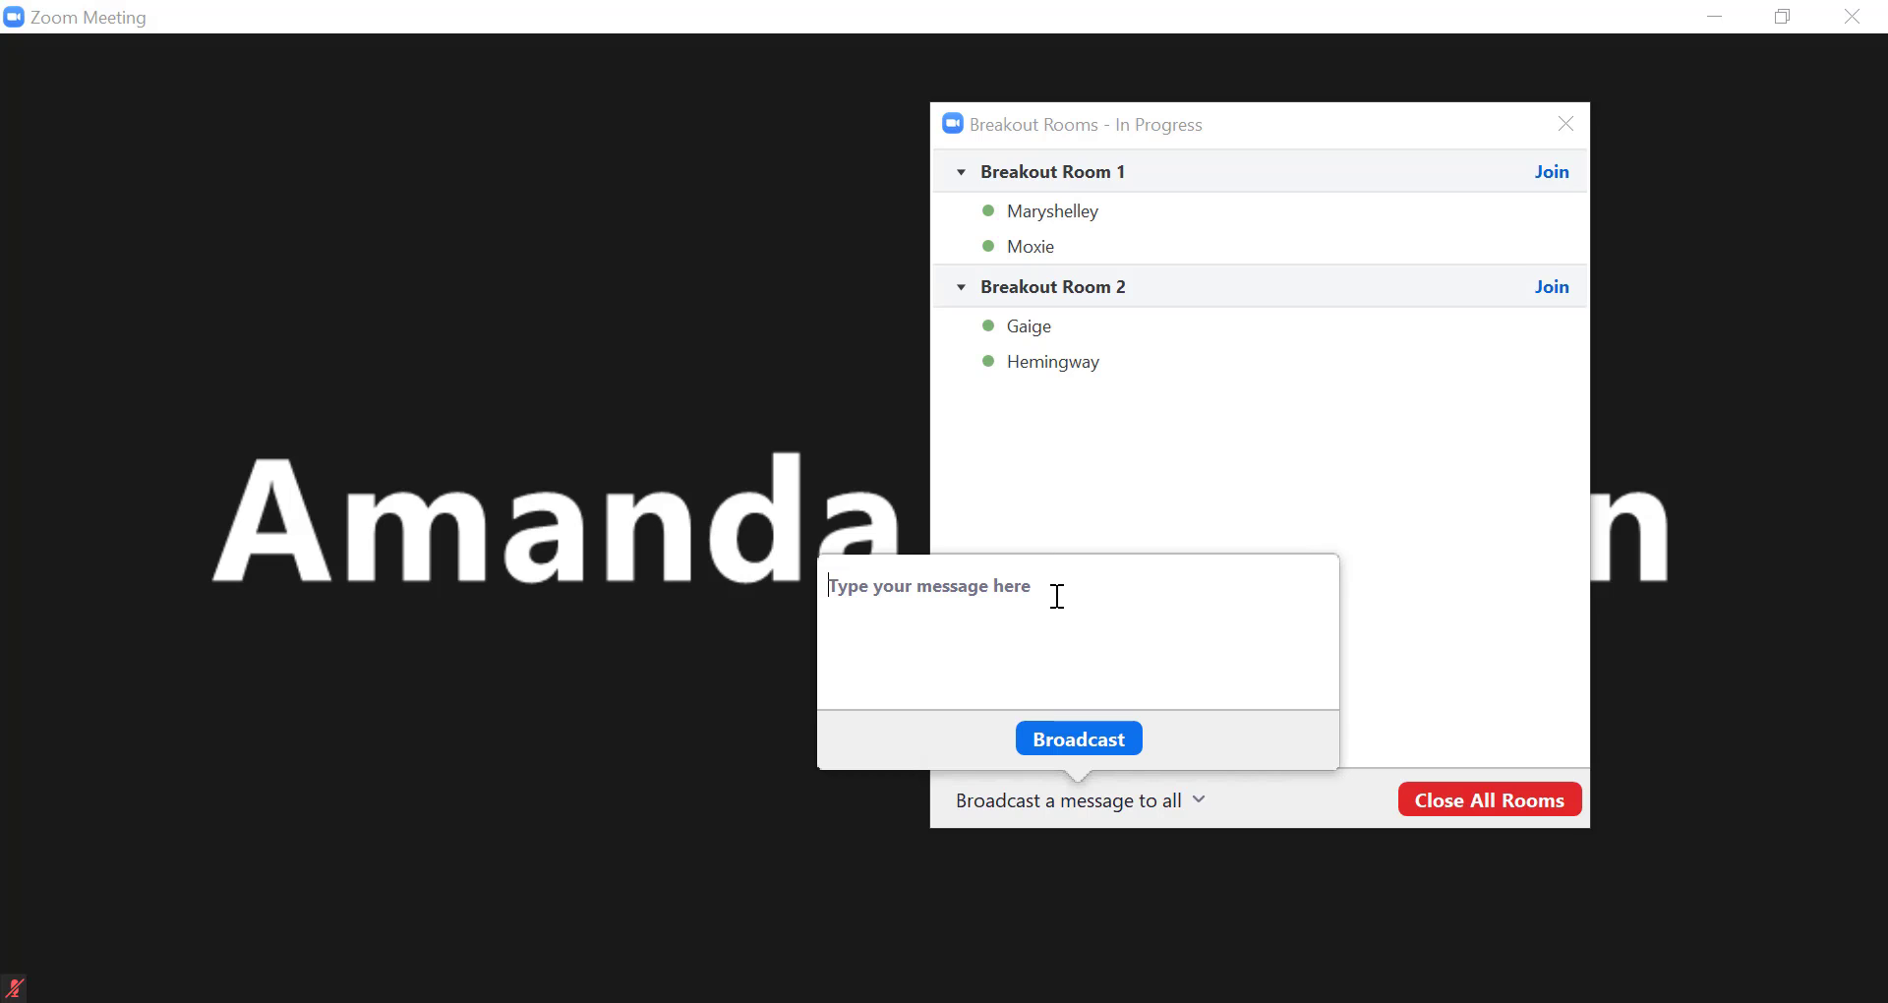
{"action": "left_click", "coordinate": [1414, 621]}
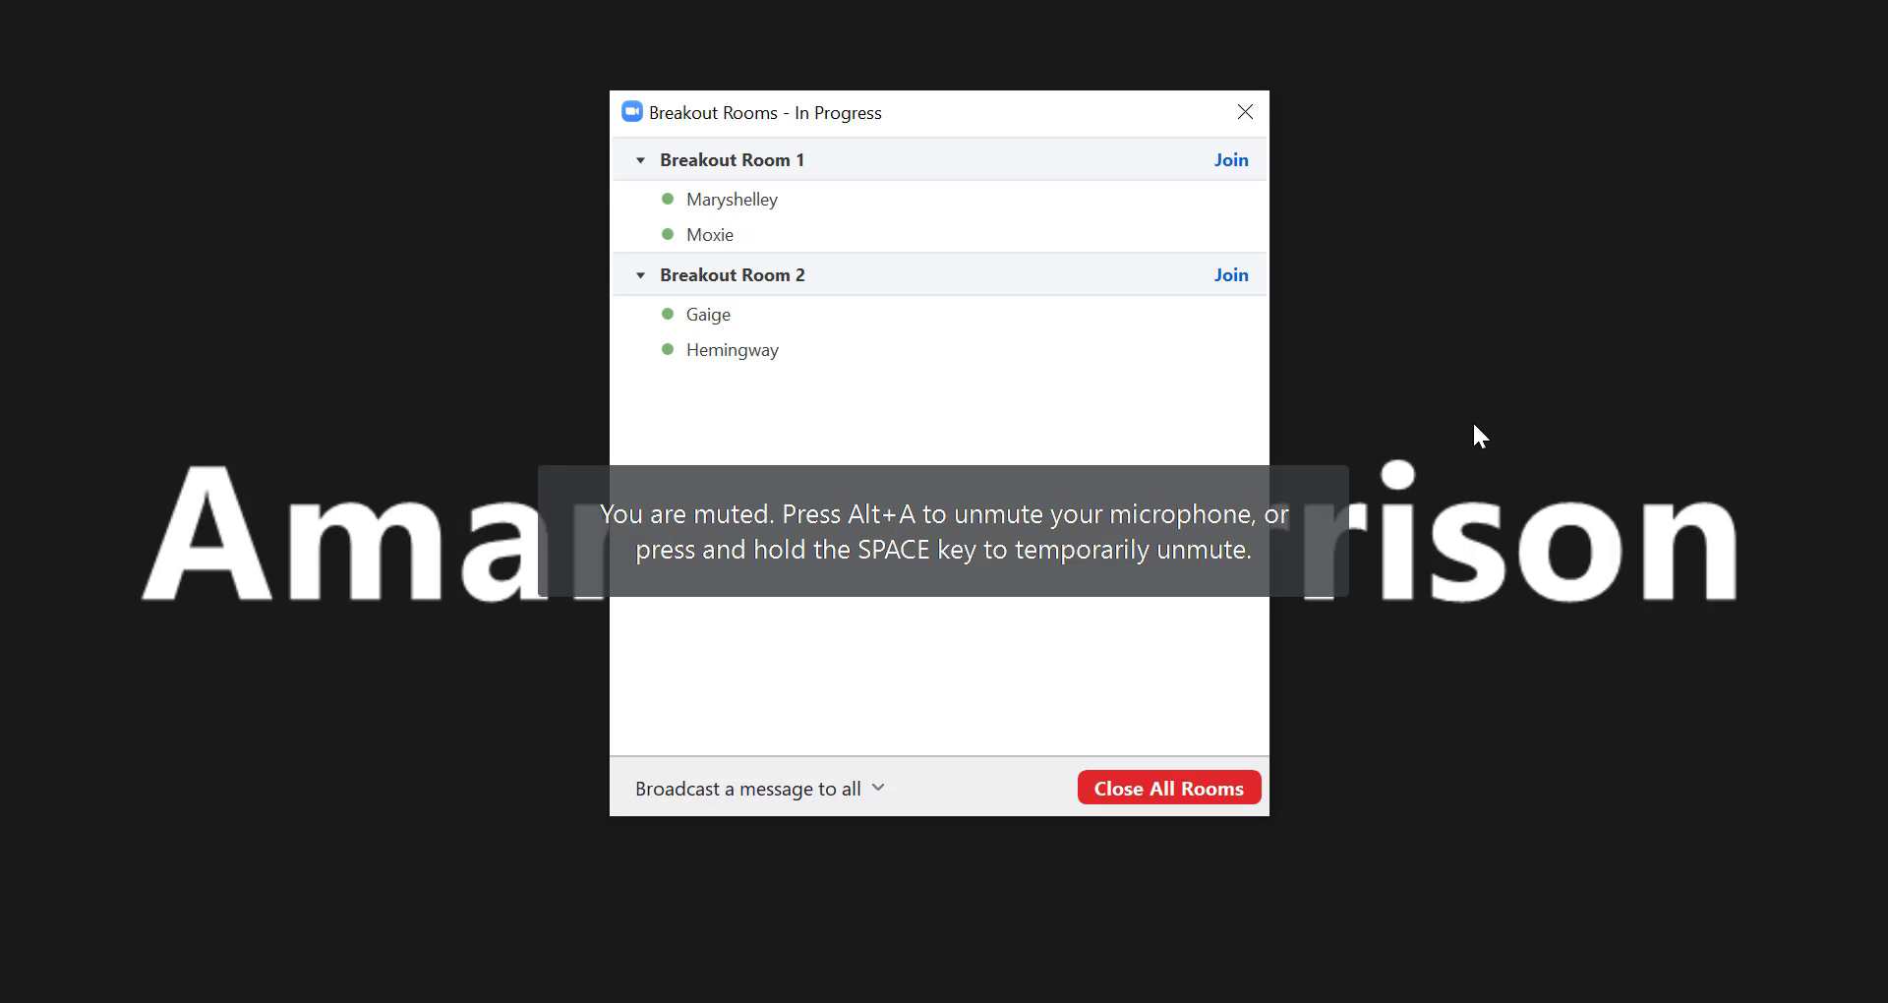
Step: Join Breakout Room 1 as host and switch from there to Breakout Room 2
{"action": "left_click", "coordinate": [1231, 162]}
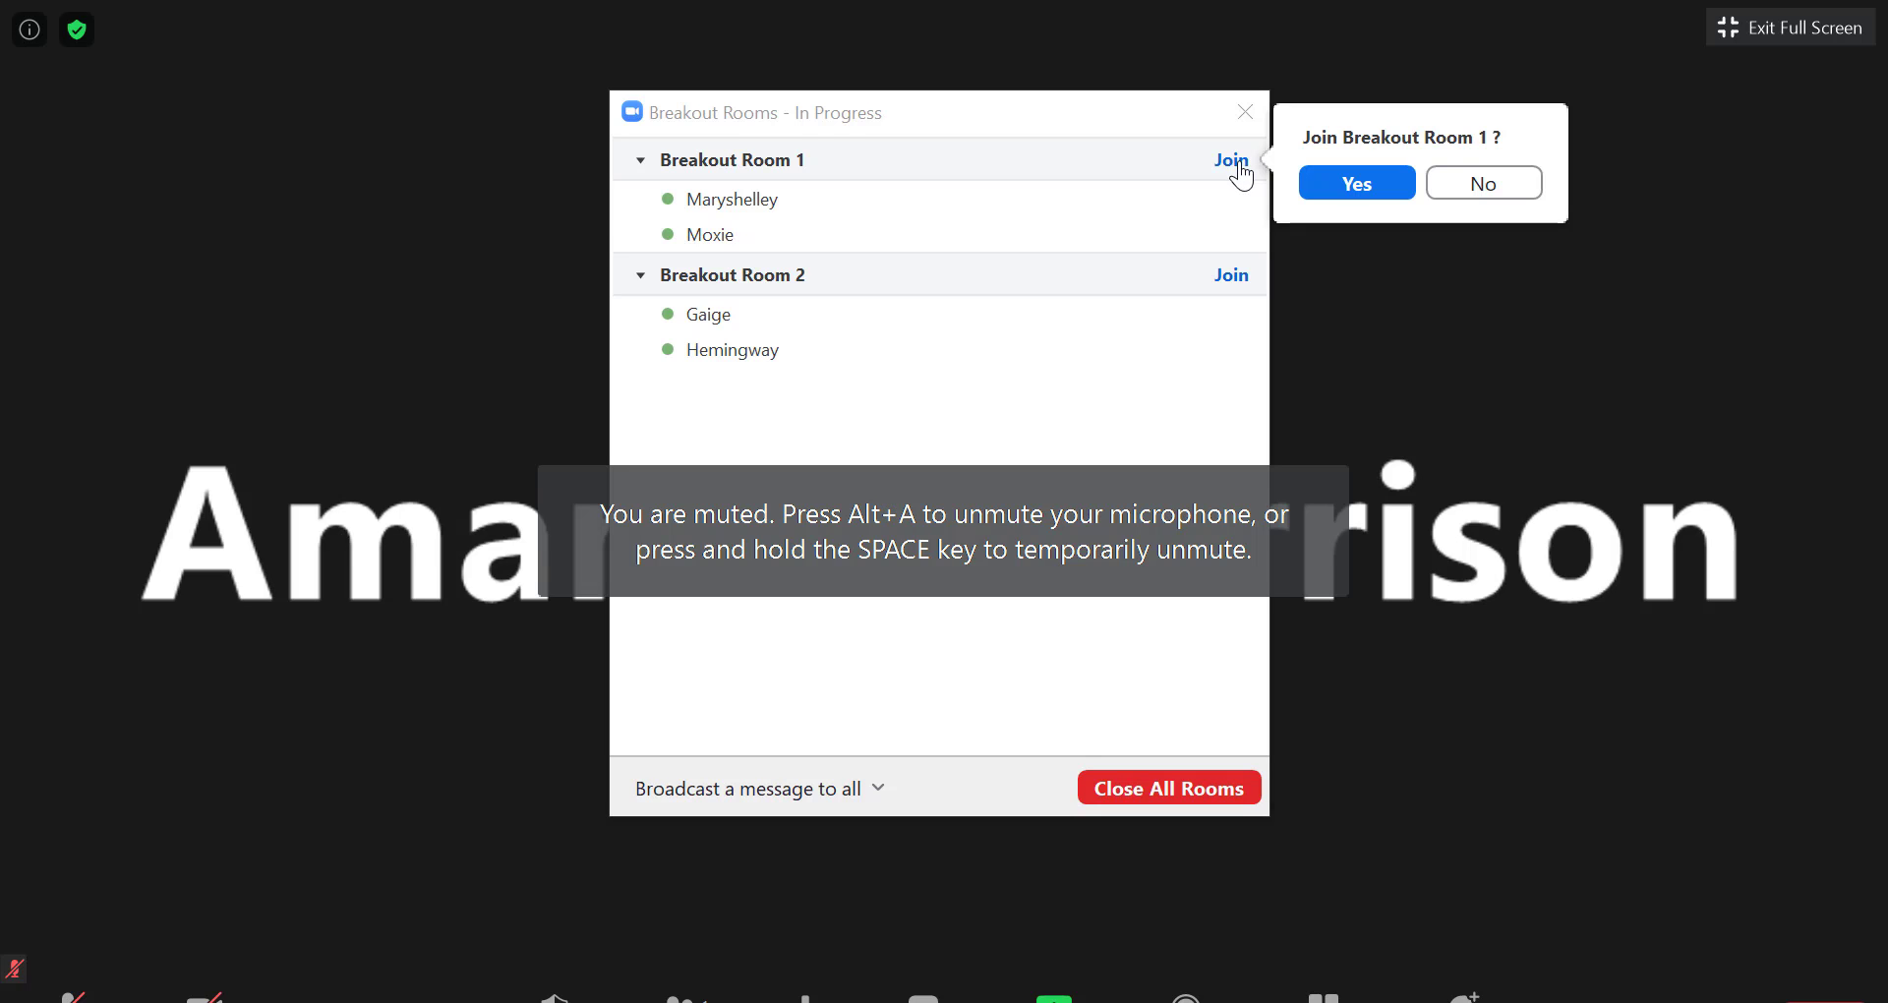
{"action": "left_click", "coordinate": [1357, 183]}
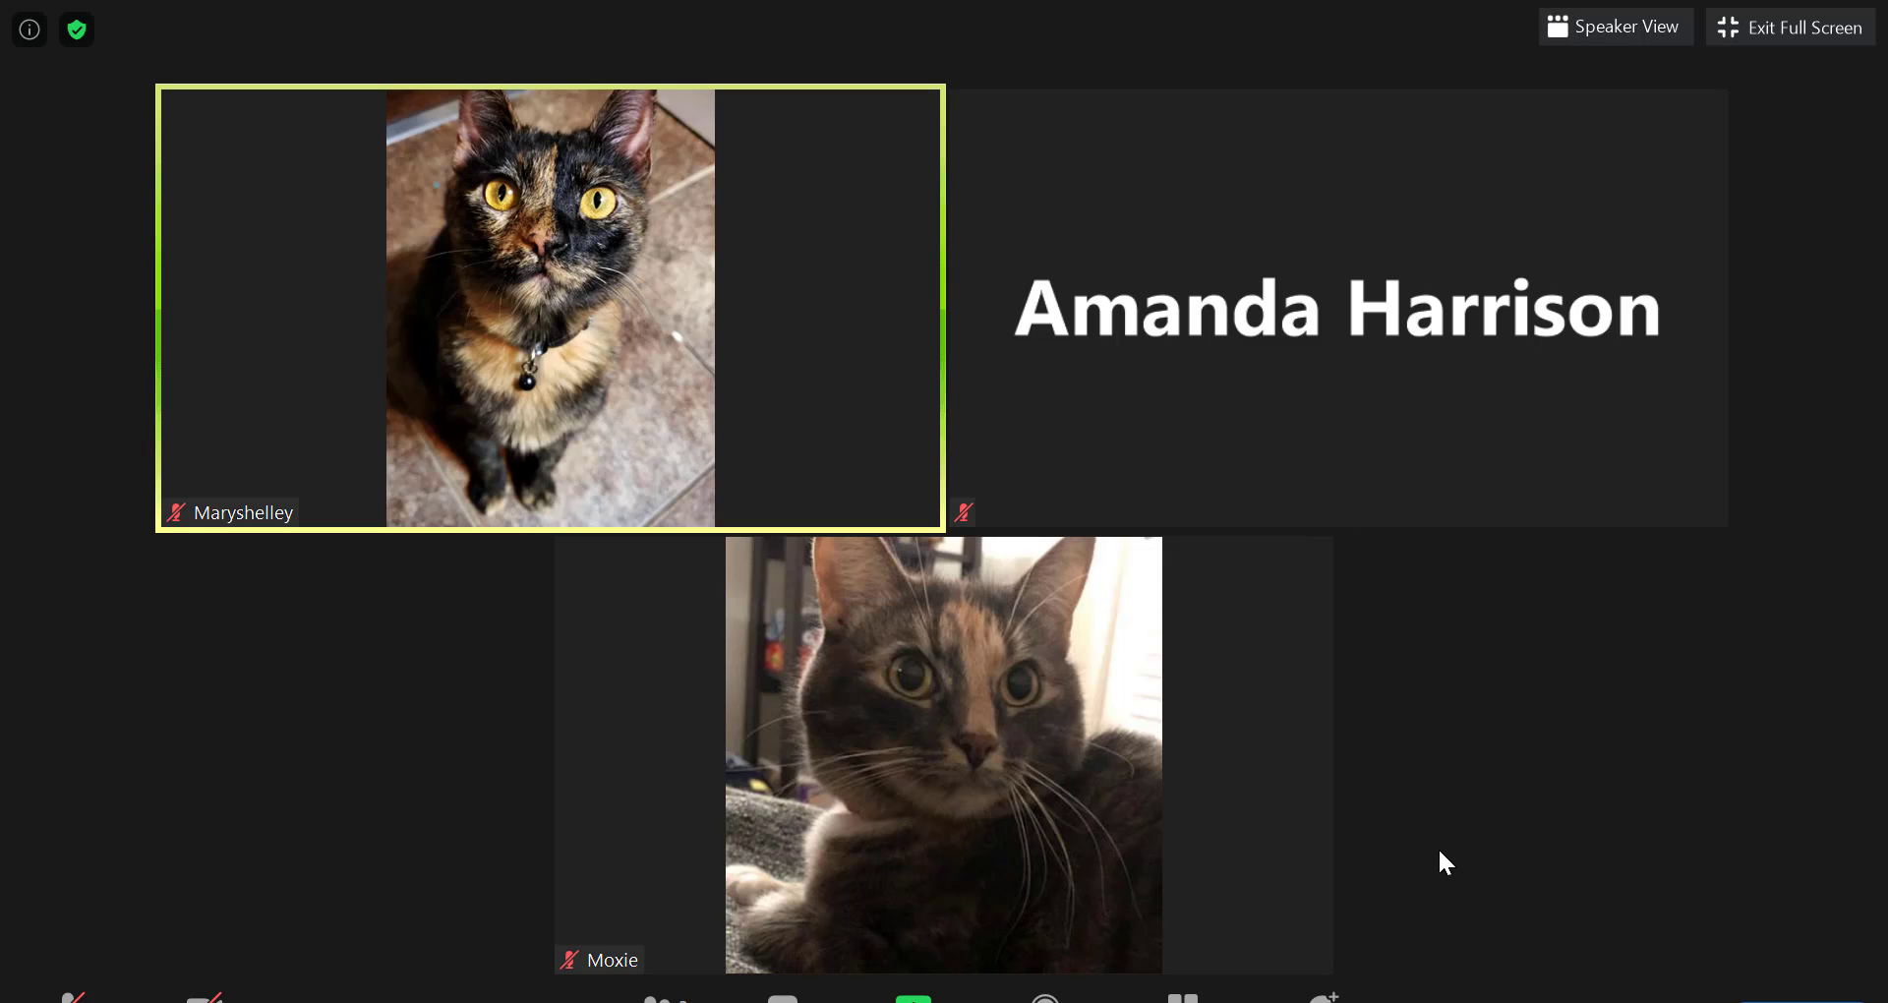
{"action": "left_click", "coordinate": [1183, 998]}
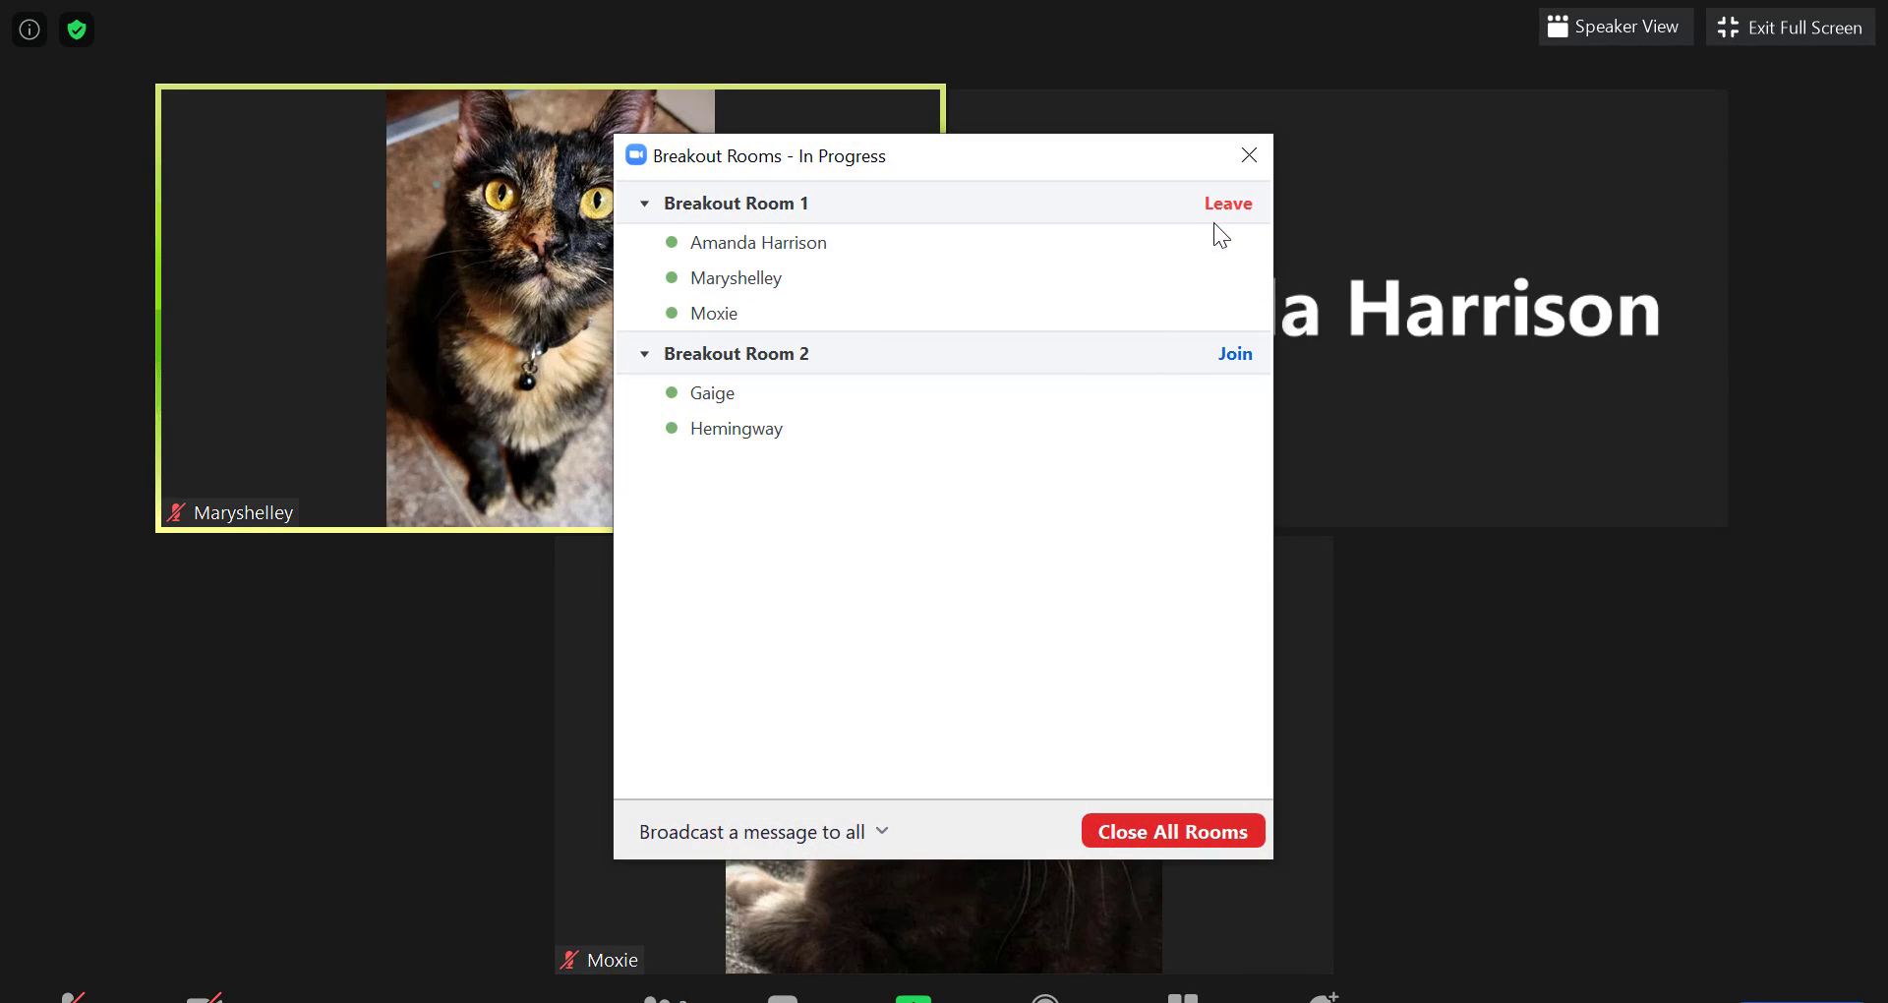
{"action": "left_click", "coordinate": [1233, 356]}
{"action": "left_click", "coordinate": [1372, 376]}
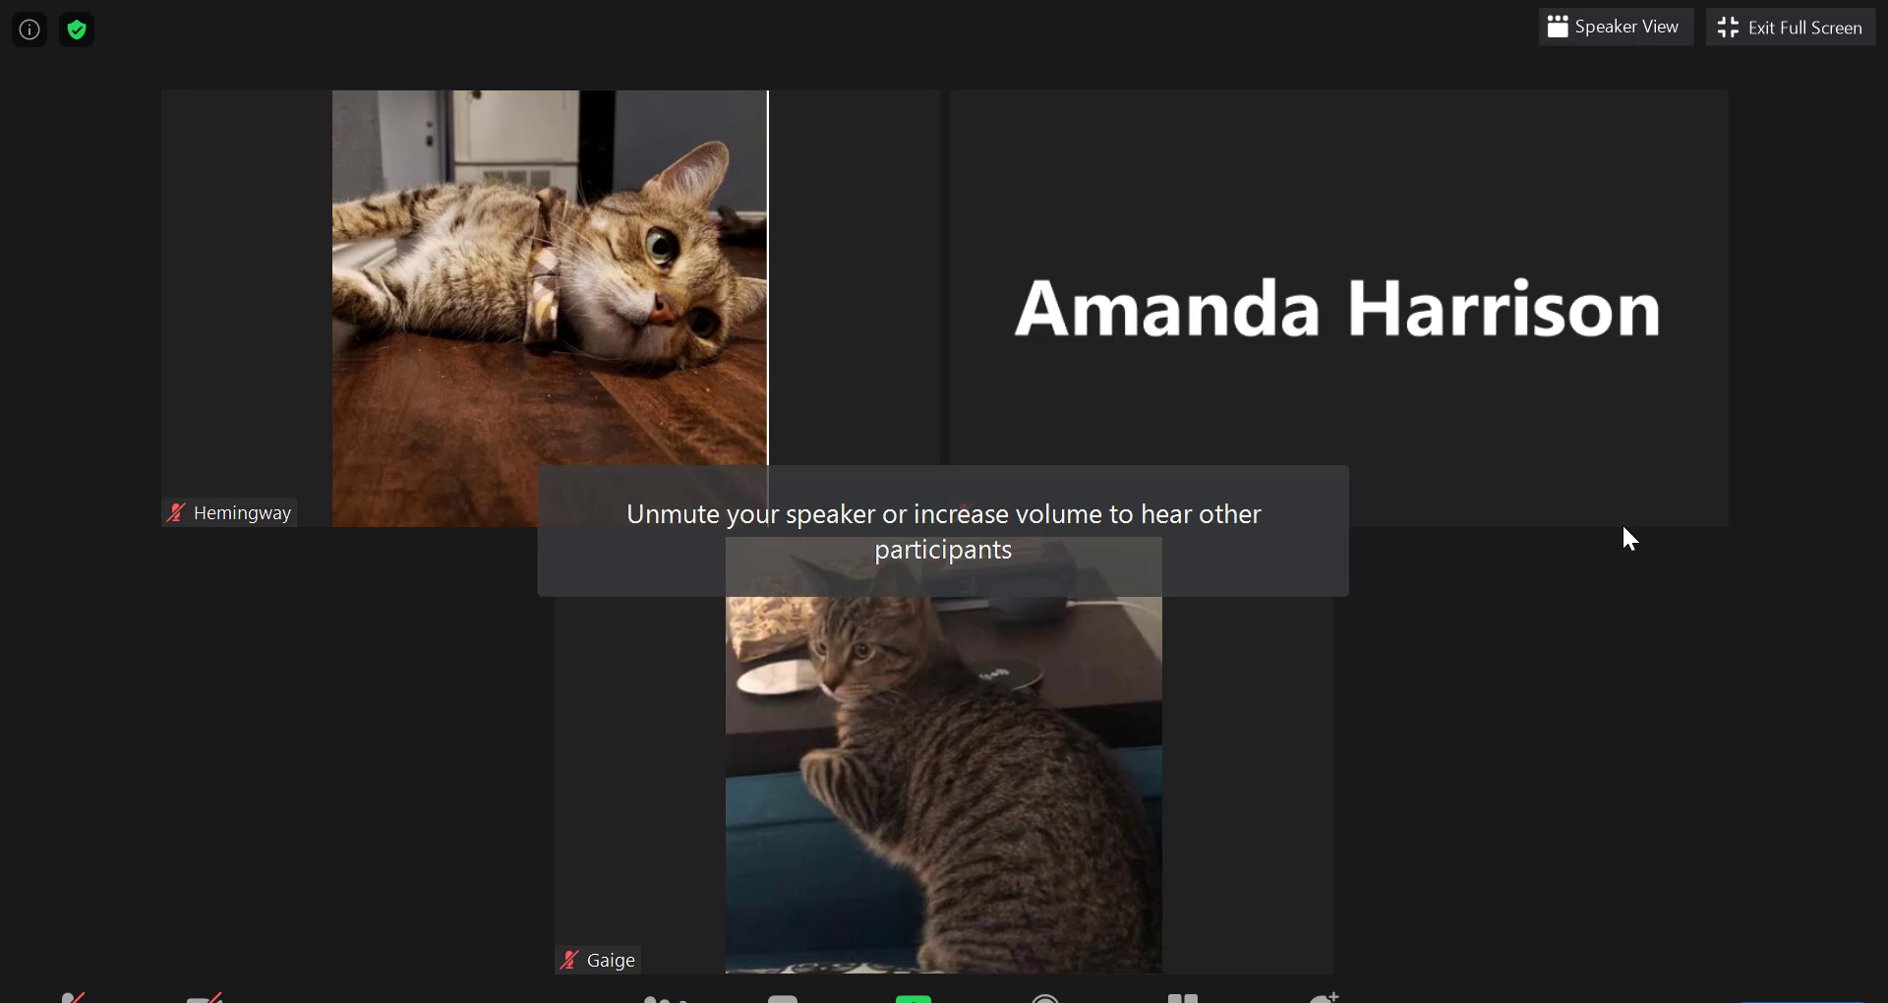
Step: Leave Breakout Room 2 for the main session and close all breakout rooms
{"action": "left_click", "coordinate": [1802, 998]}
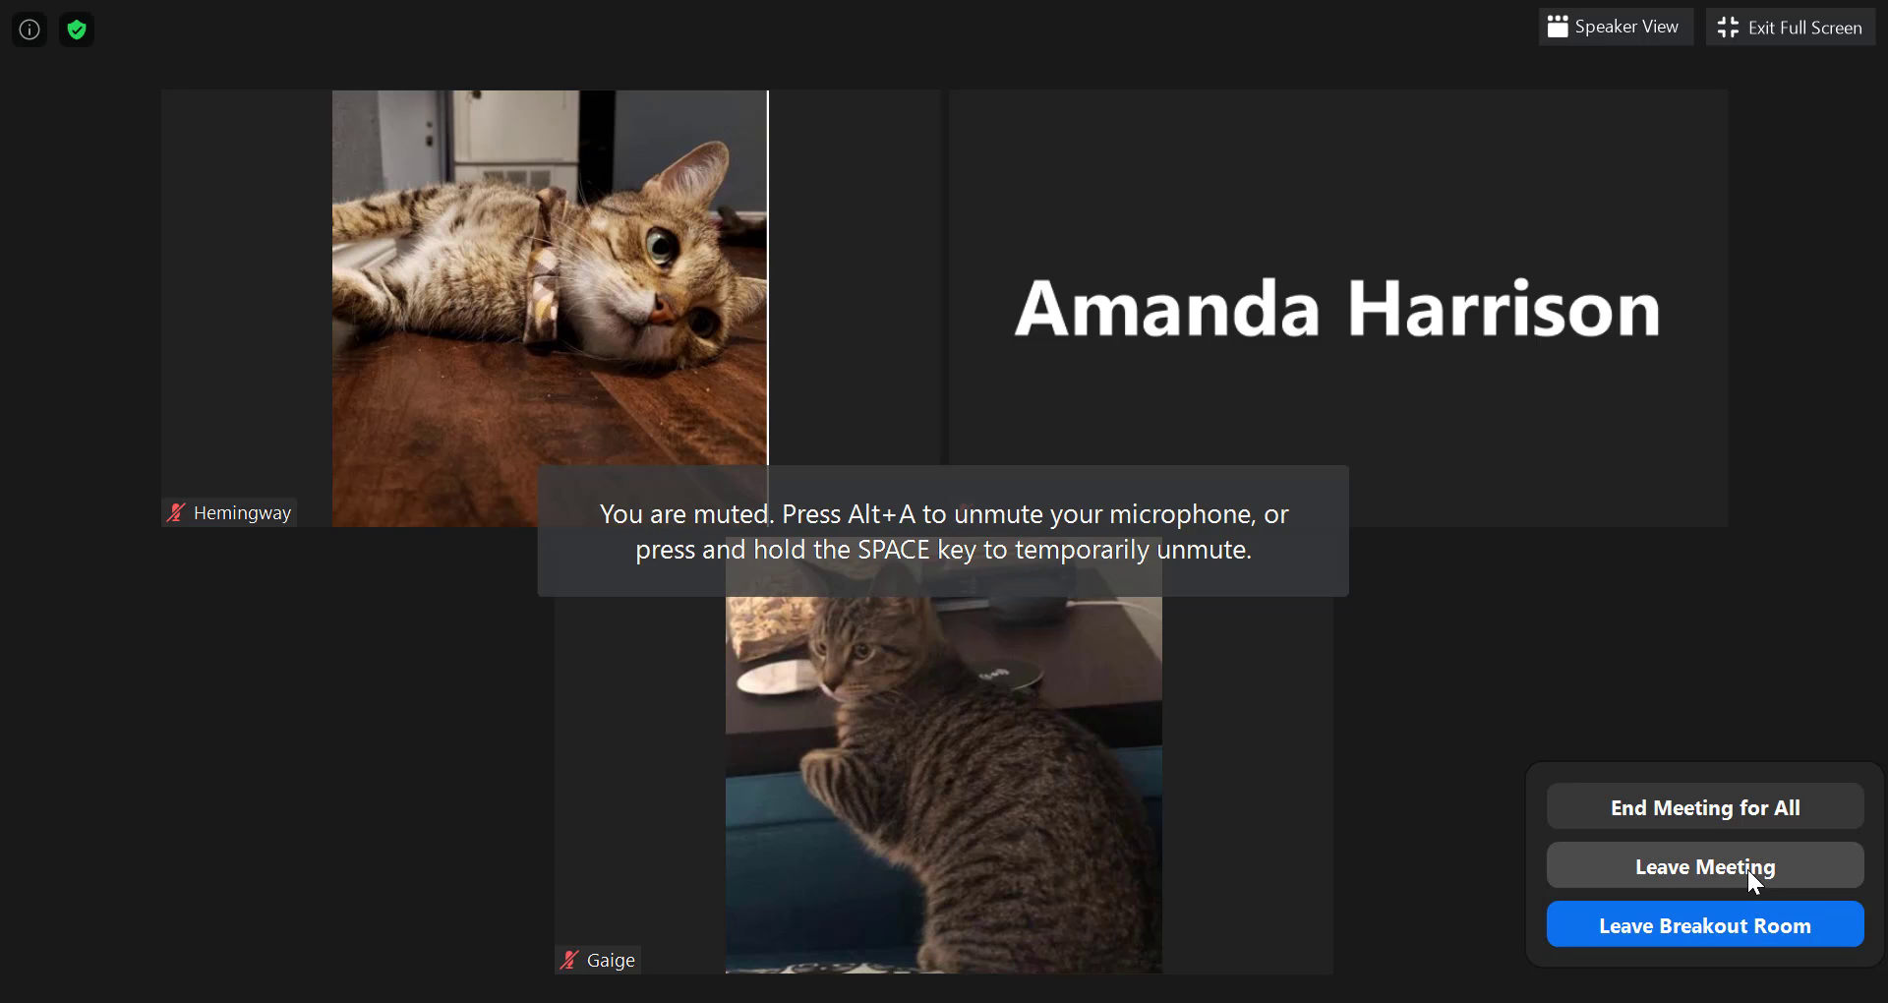
{"action": "left_click", "coordinate": [1750, 930]}
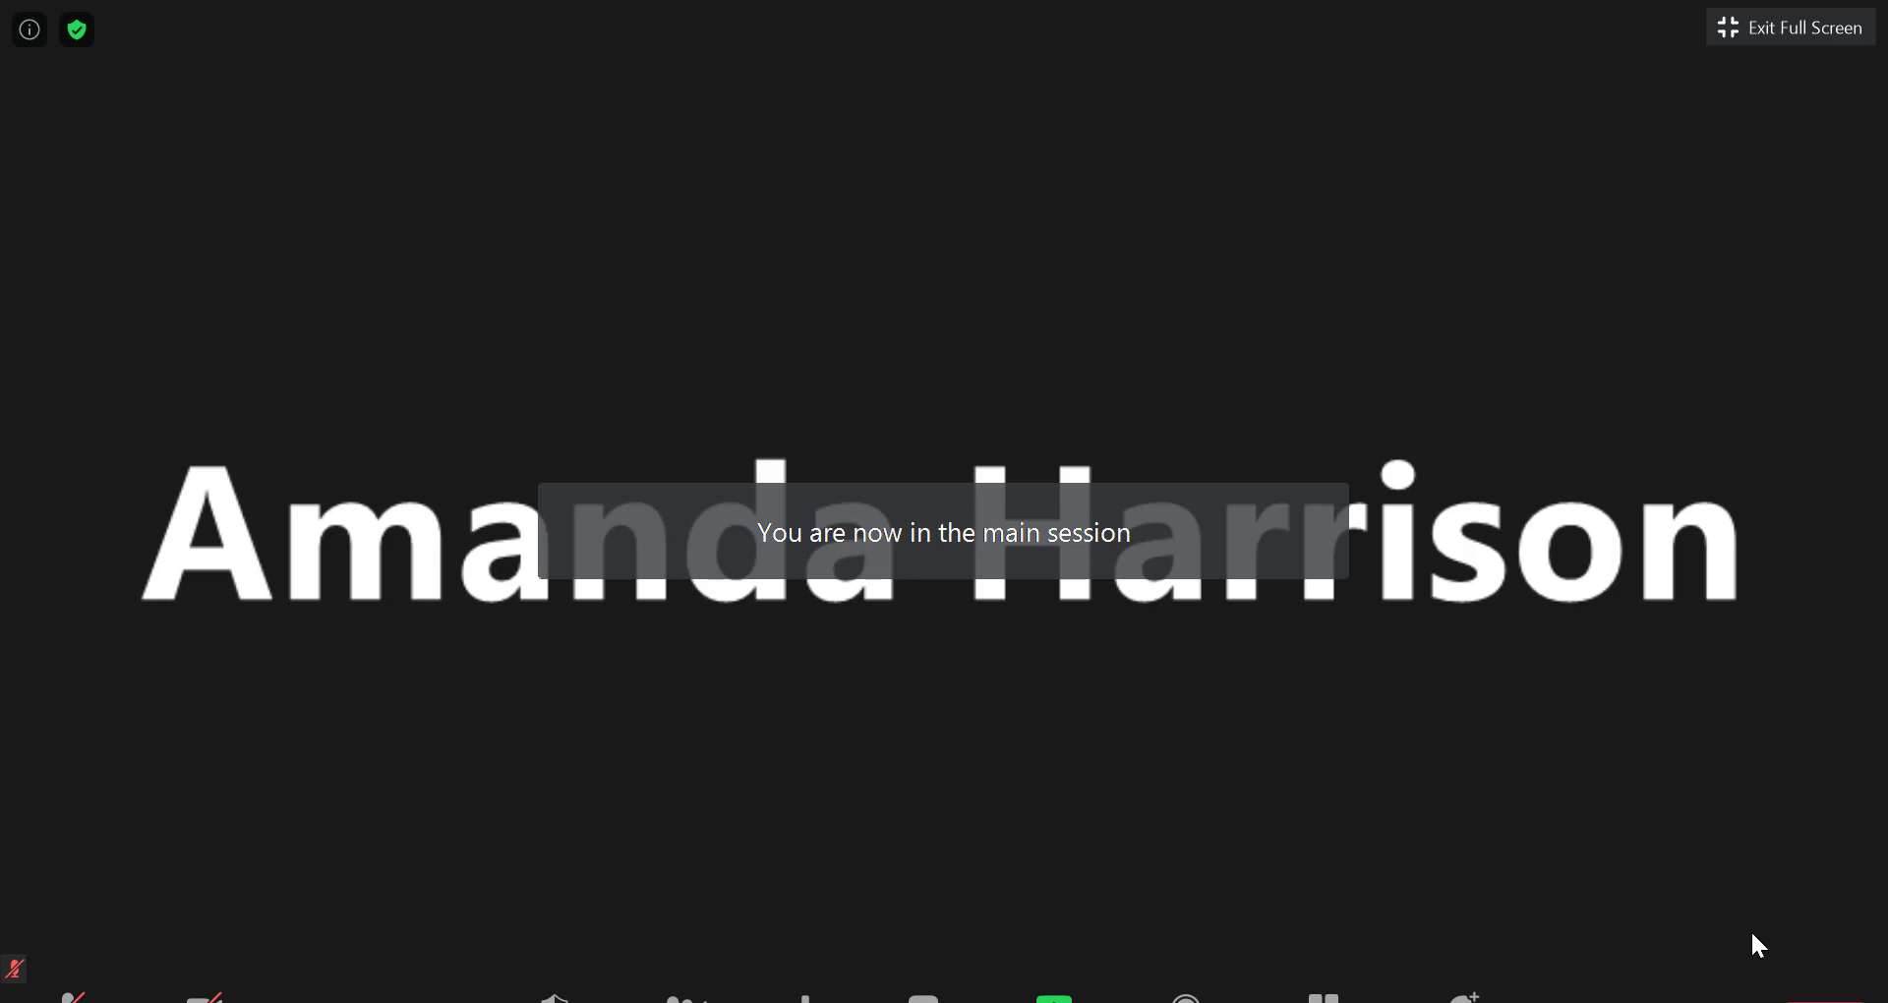
{"action": "left_click", "coordinate": [1357, 993]}
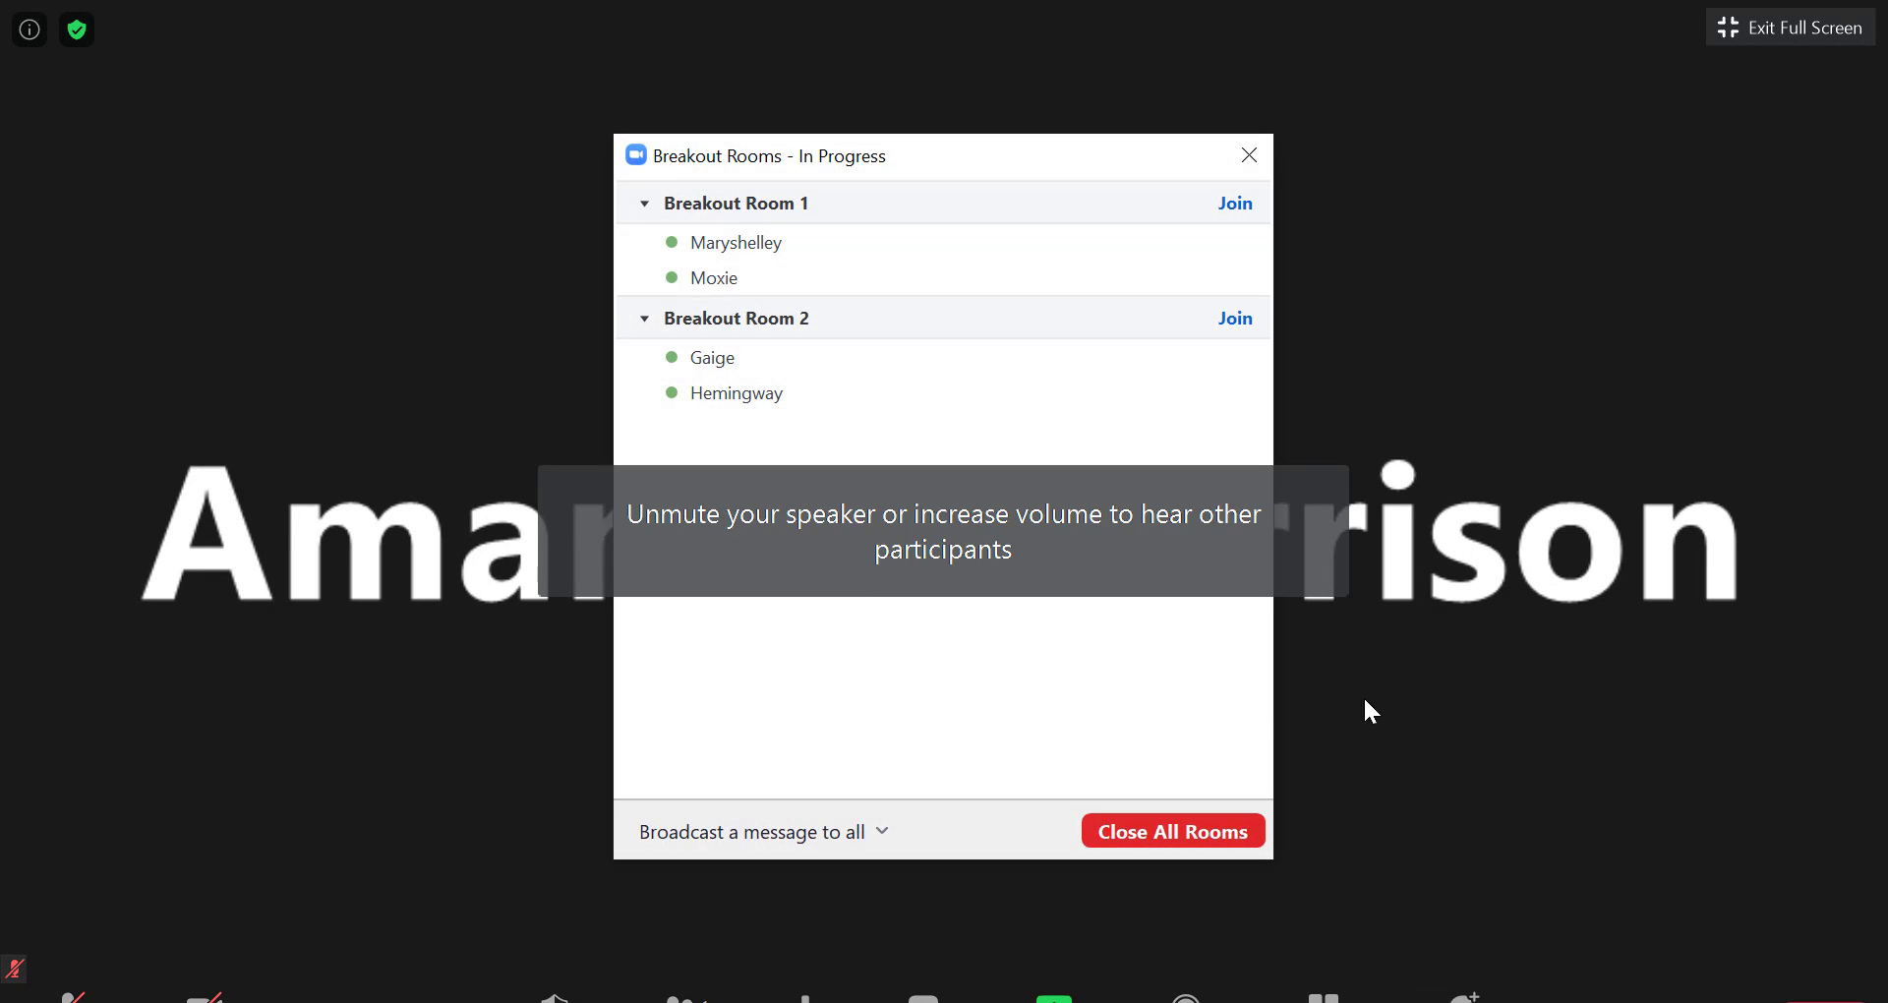
{"action": "left_click", "coordinate": [1167, 830]}
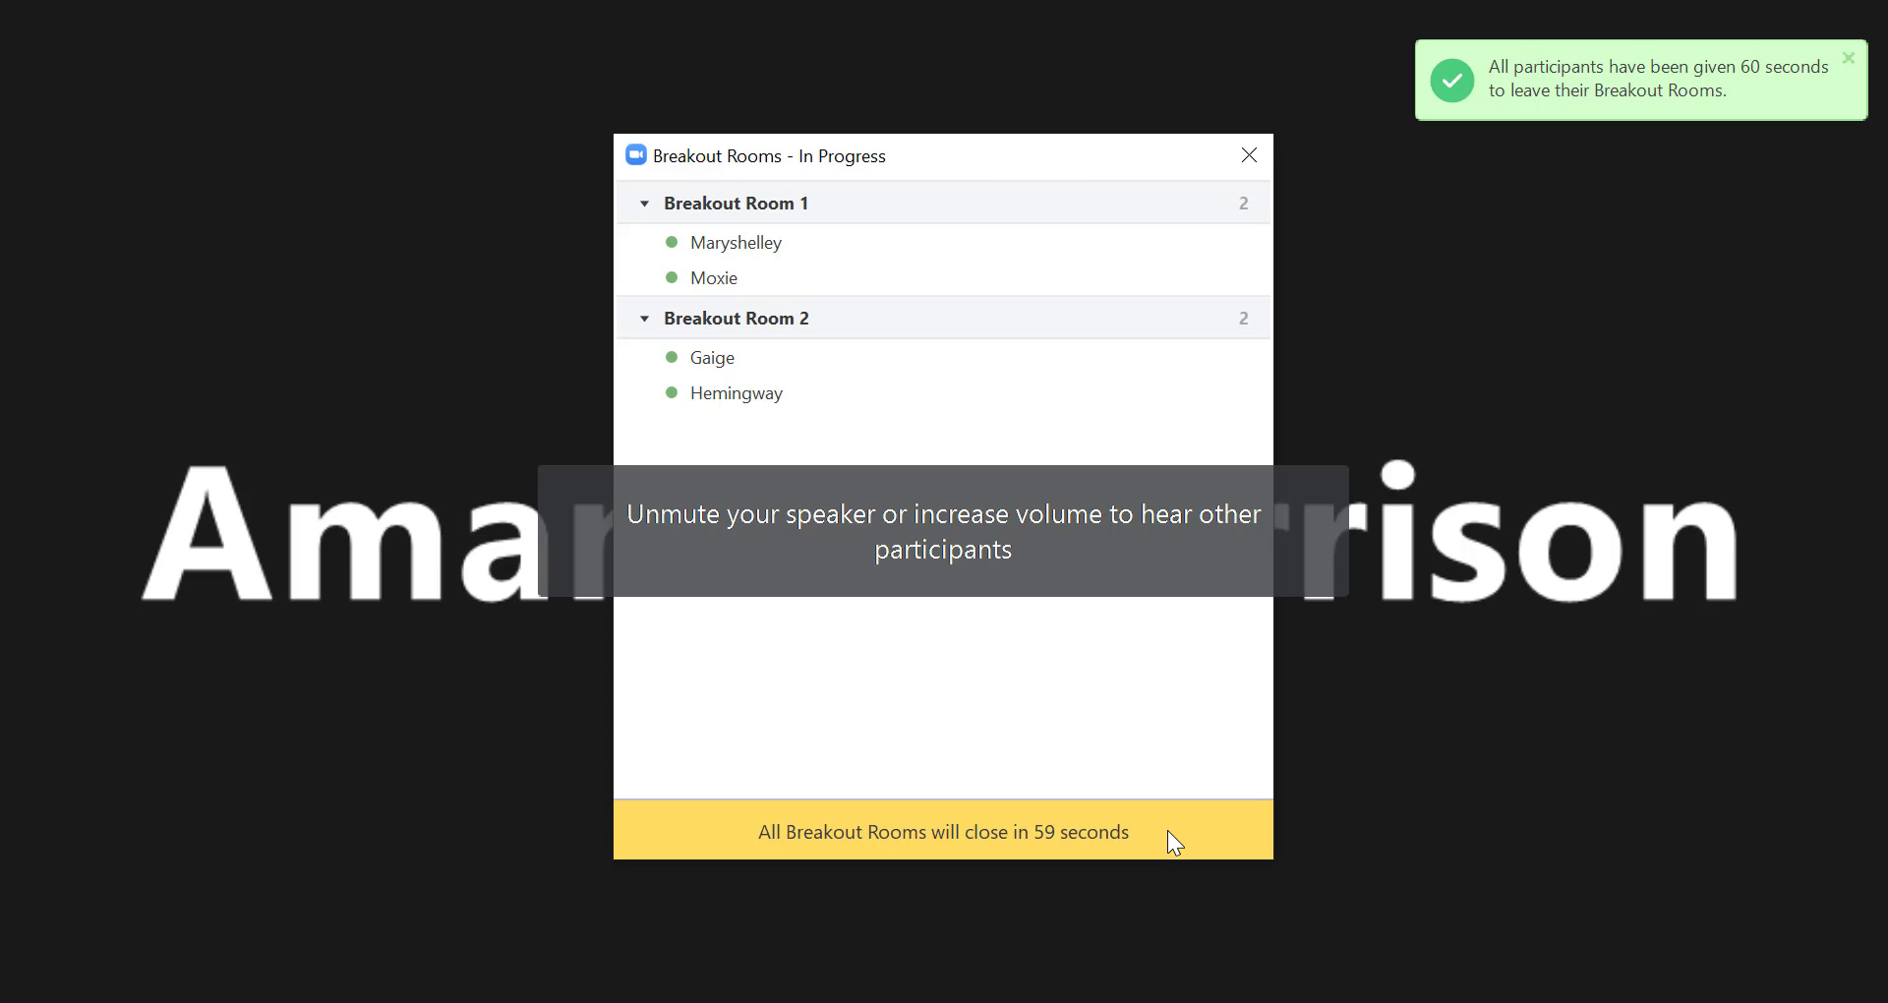